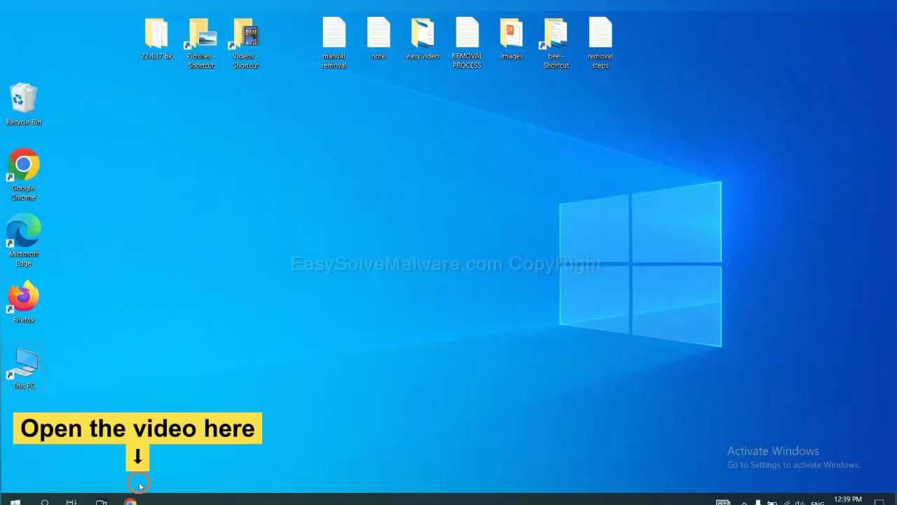
Step: In Chrome, open the easysolvemalware.com guide linked in the video description and download SpyHunter for Windows
{"action": "left_click", "coordinate": [137, 500]}
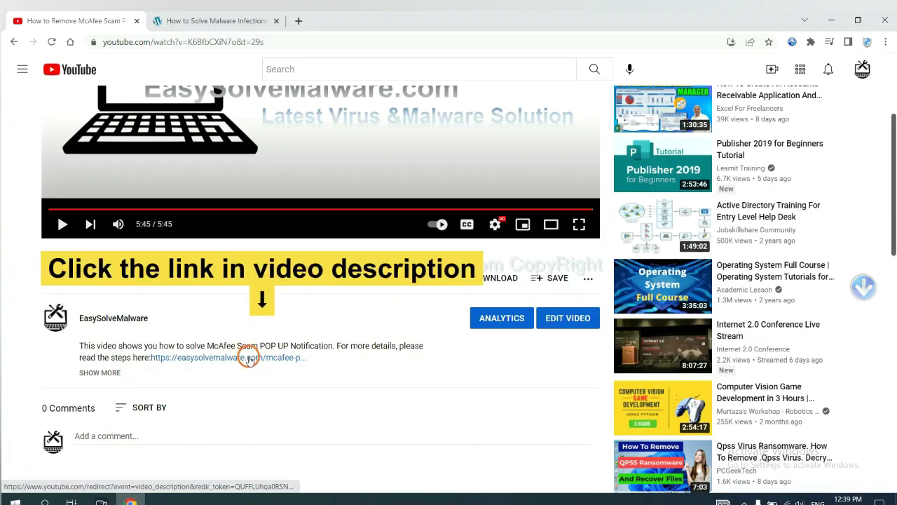
{"action": "left_click", "coordinate": [248, 359]}
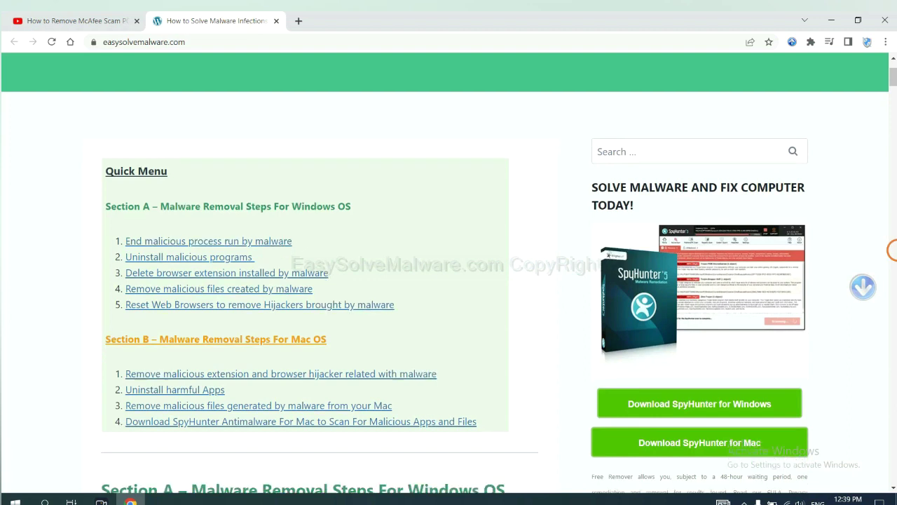
{"action": "scroll", "coordinate": [891, 249], "scroll_direction": "down", "scroll_amount": 2}
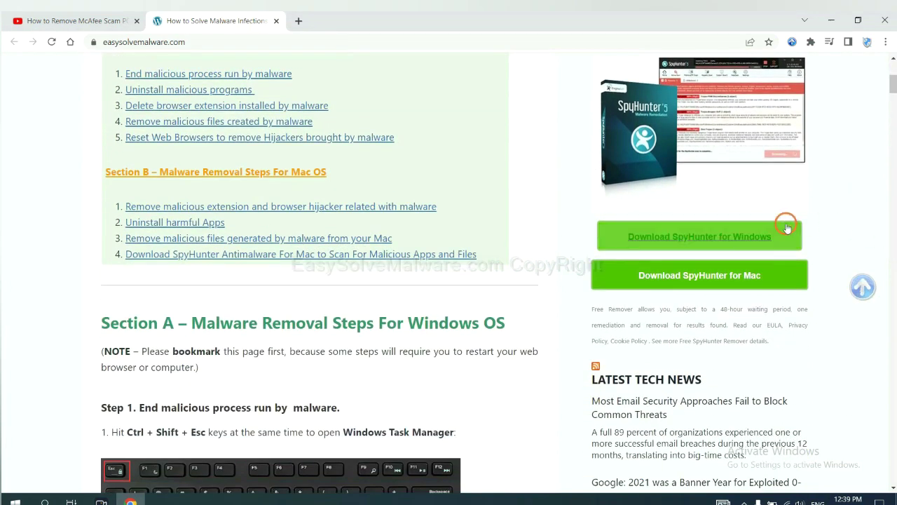
{"action": "left_click", "coordinate": [763, 235]}
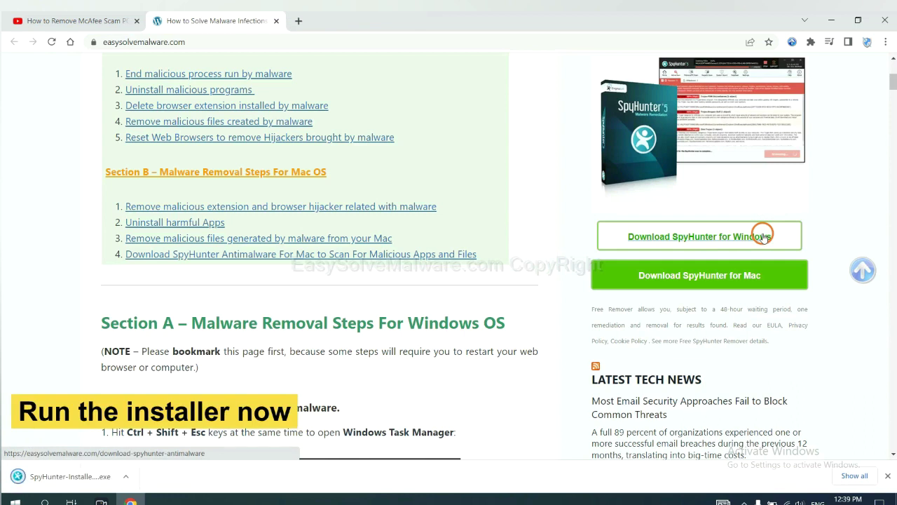
Step: Run the downloaded SpyHunter installer with English as the language and complete the setup
{"action": "left_click", "coordinate": [59, 477]}
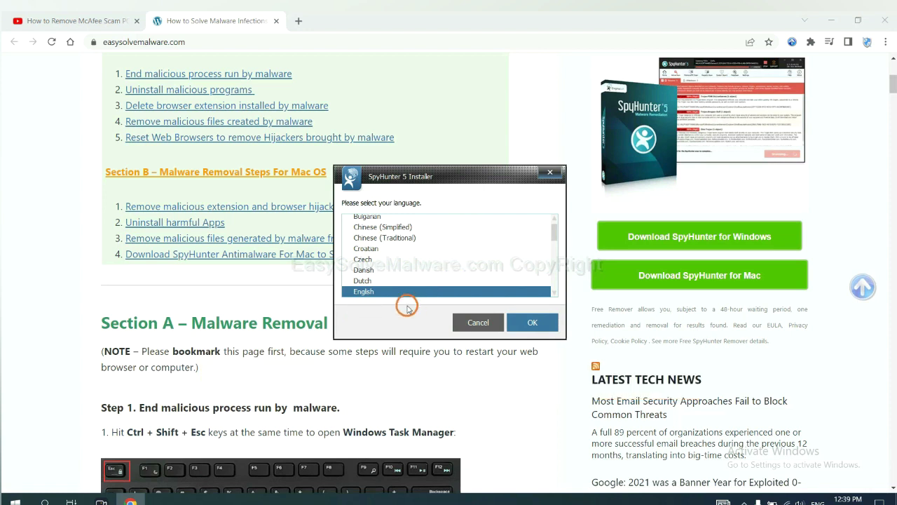
{"action": "left_click", "coordinate": [526, 323]}
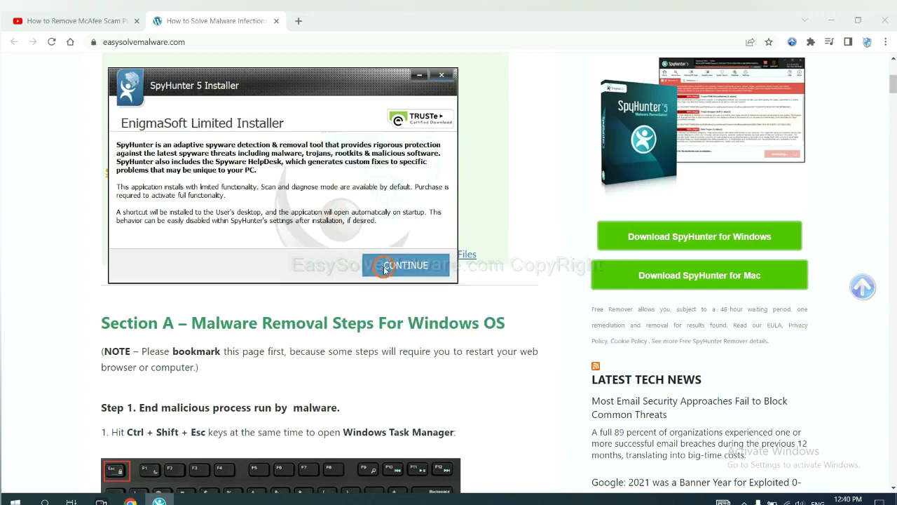
{"action": "left_click", "coordinate": [385, 267]}
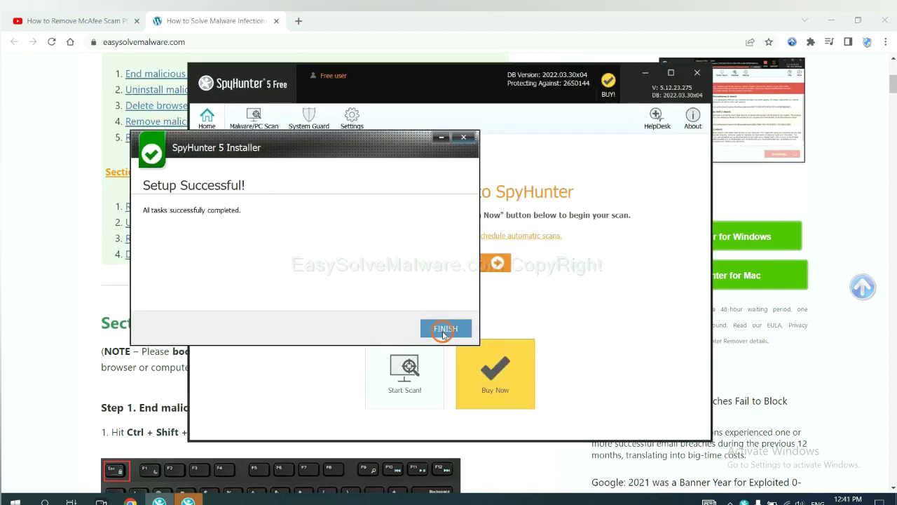
{"action": "left_click", "coordinate": [443, 327]}
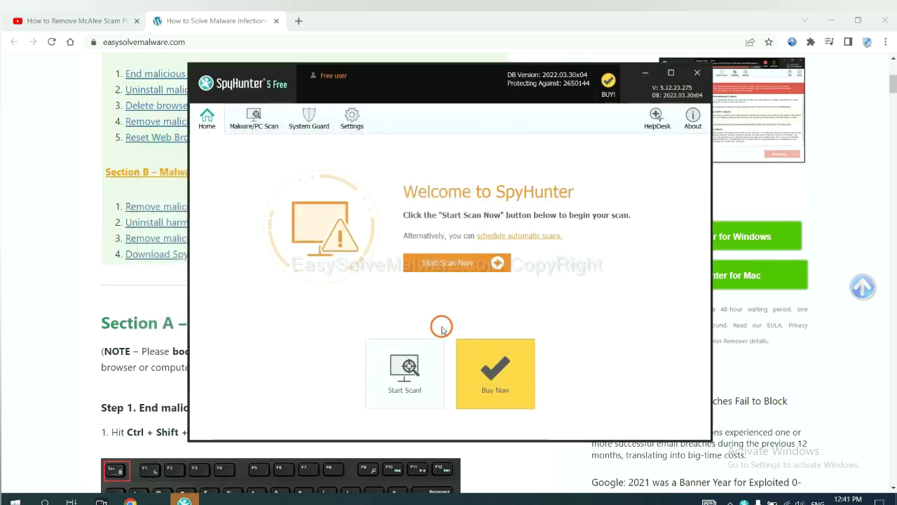
Step: Start a SpyHunter malware scan and proceed past the unknown objects list, leaving remove360.bat set to Disable
{"action": "left_click", "coordinate": [443, 269]}
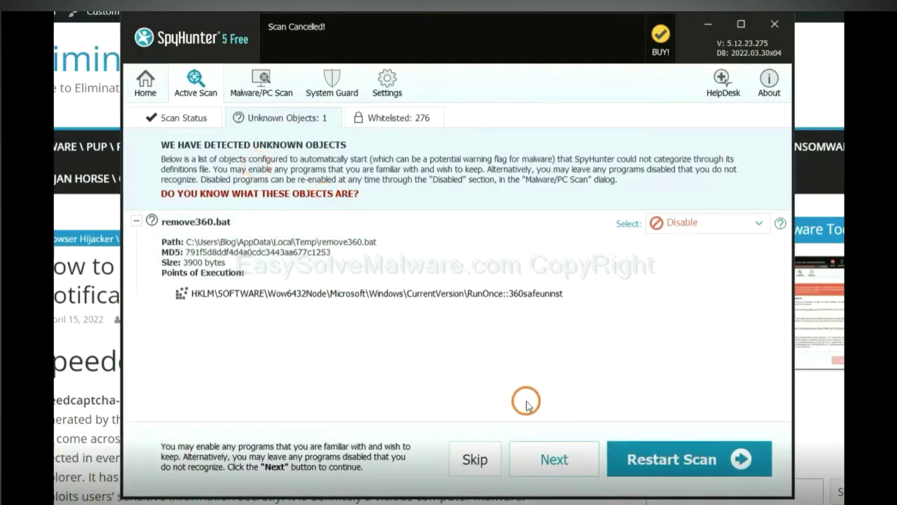
{"action": "left_click", "coordinate": [553, 460]}
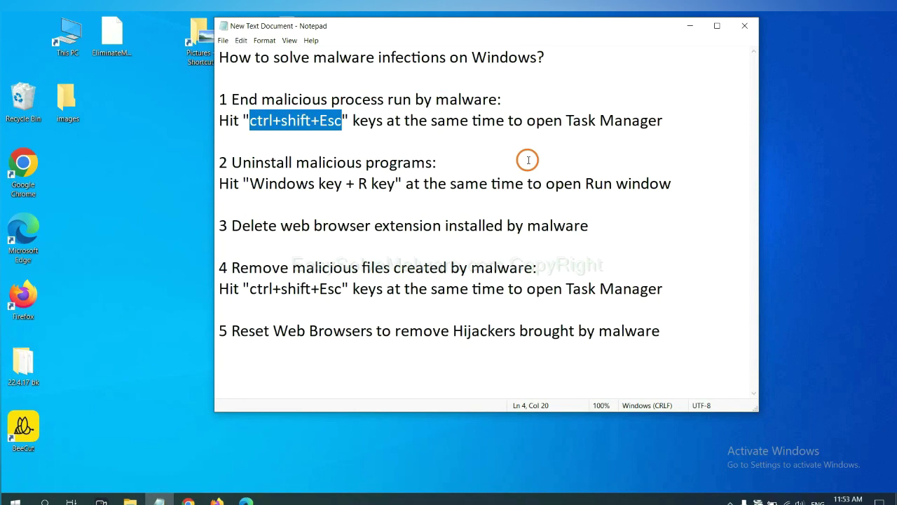
Step: Open Task Manager, try to end the Usermode Font Driver Host process, and close the window
{"action": "left_click", "coordinate": [324, 122]}
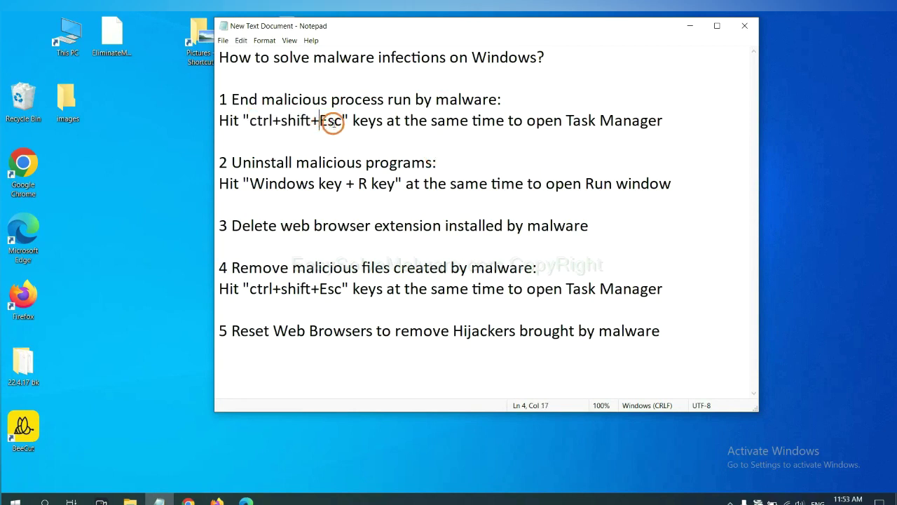
{"action": "left_click_drag", "start_coordinate": [335, 124], "coordinate": [250, 121]}
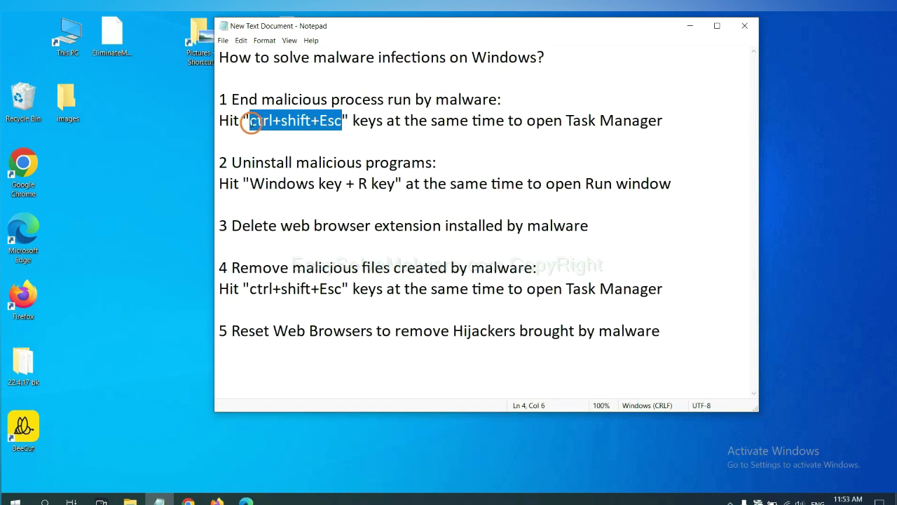
{"action": "key", "text": "ctrl+shift+Escape"}
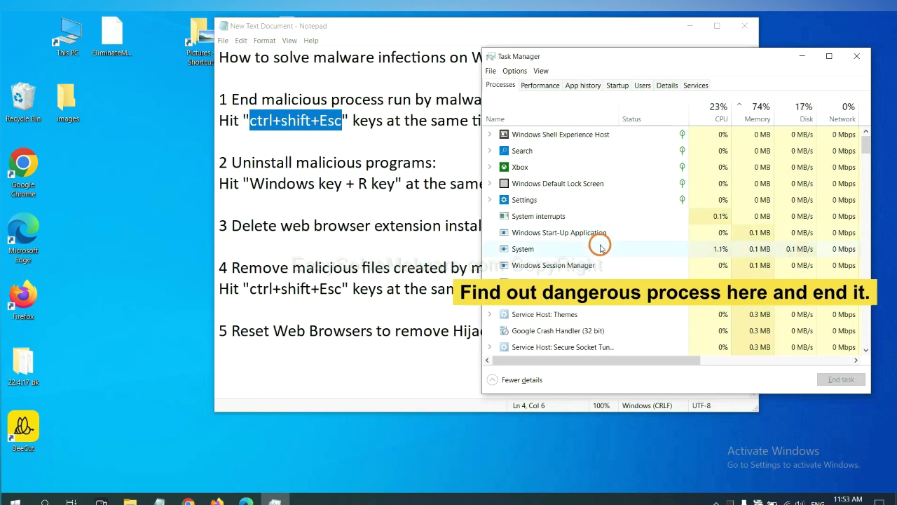
{"action": "left_click", "coordinate": [601, 248]}
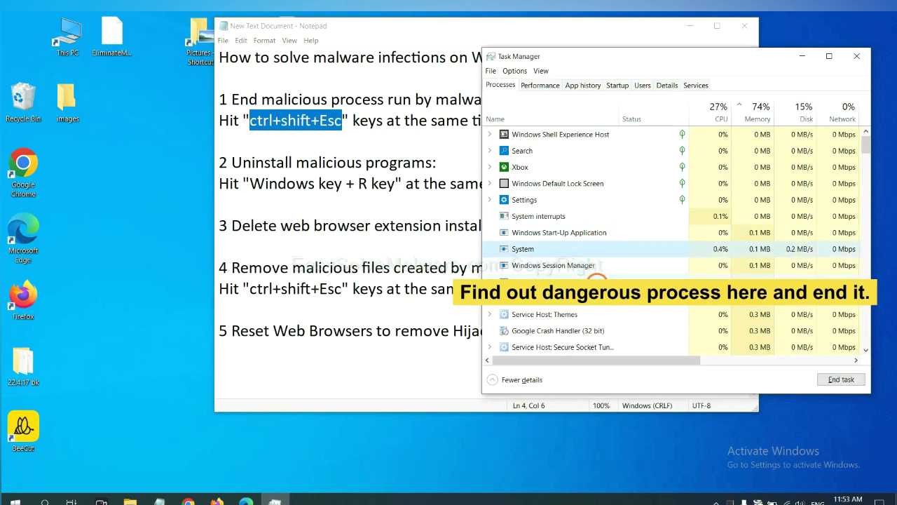
{"action": "left_click", "coordinate": [598, 281]}
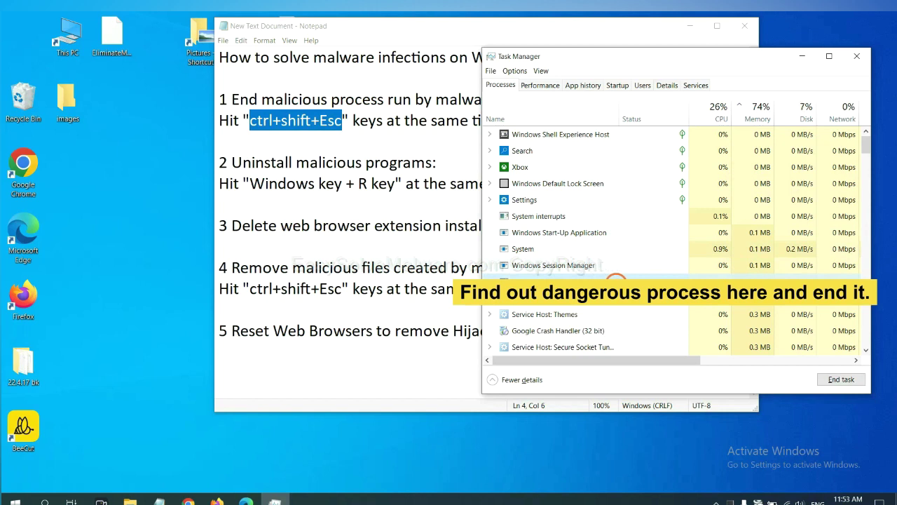
{"action": "left_click", "coordinate": [850, 381]}
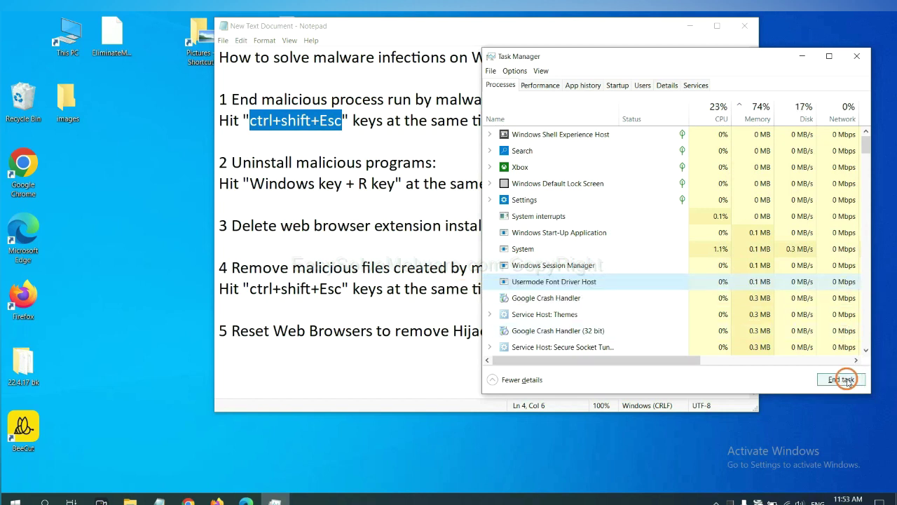
{"action": "left_click", "coordinate": [850, 57]}
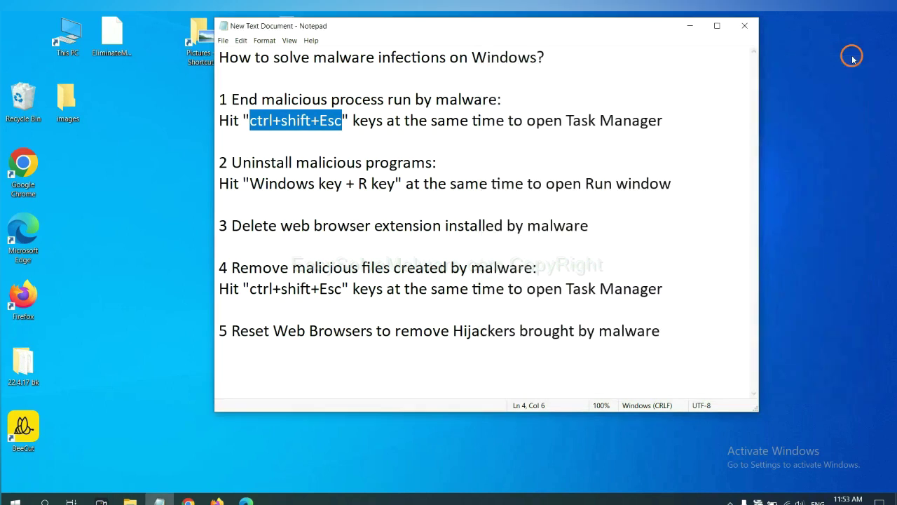
Step: Highlight the Run window shortcut in the Notepad instructions and launch Control Panel with the Run command "control panel"
{"action": "left_click", "coordinate": [561, 204]}
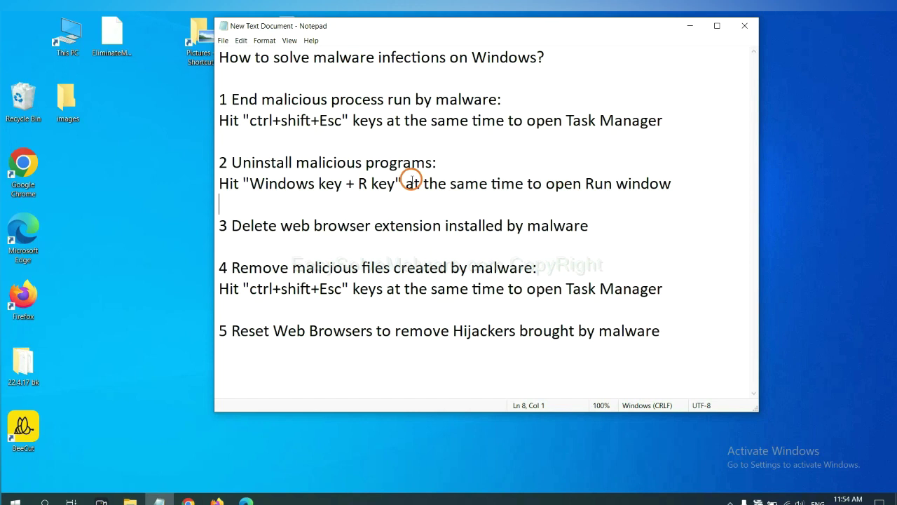
{"action": "left_click_drag", "start_coordinate": [248, 187], "coordinate": [393, 190]}
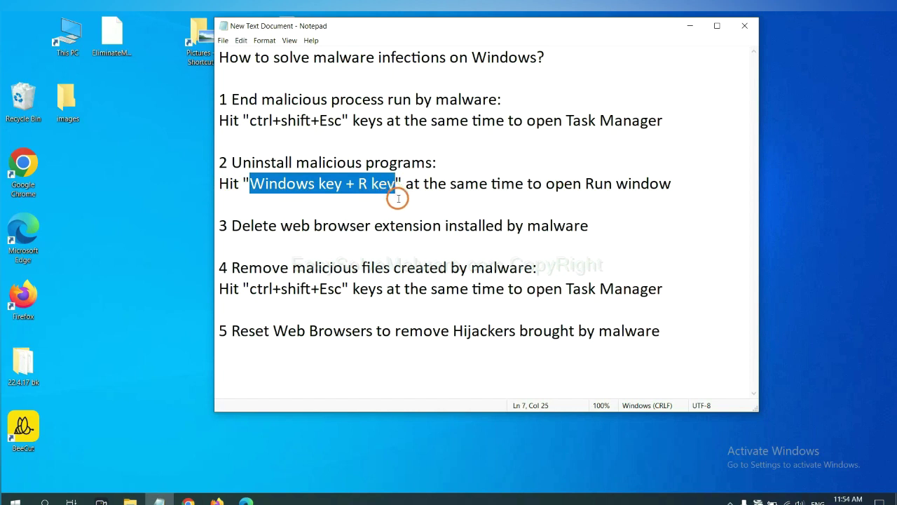
{"action": "key", "text": "super+r"}
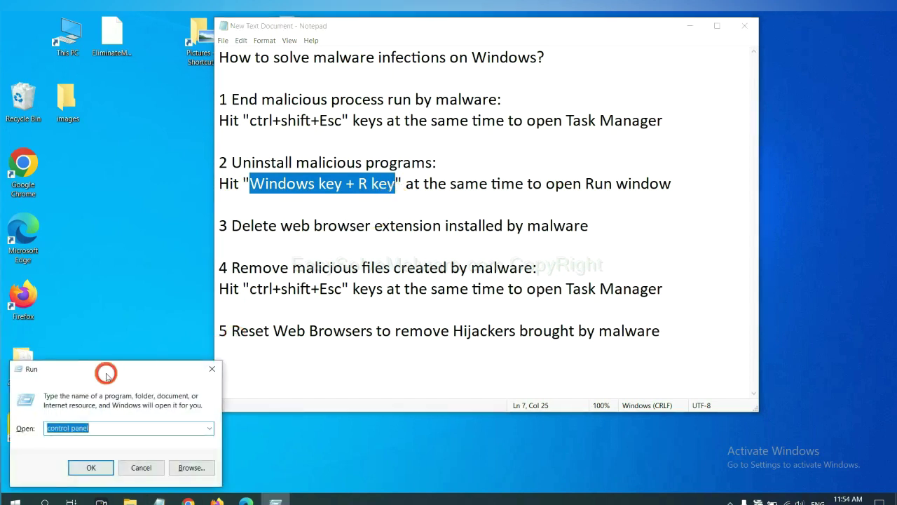
{"action": "left_click_drag", "start_coordinate": [106, 376], "coordinate": [686, 168]}
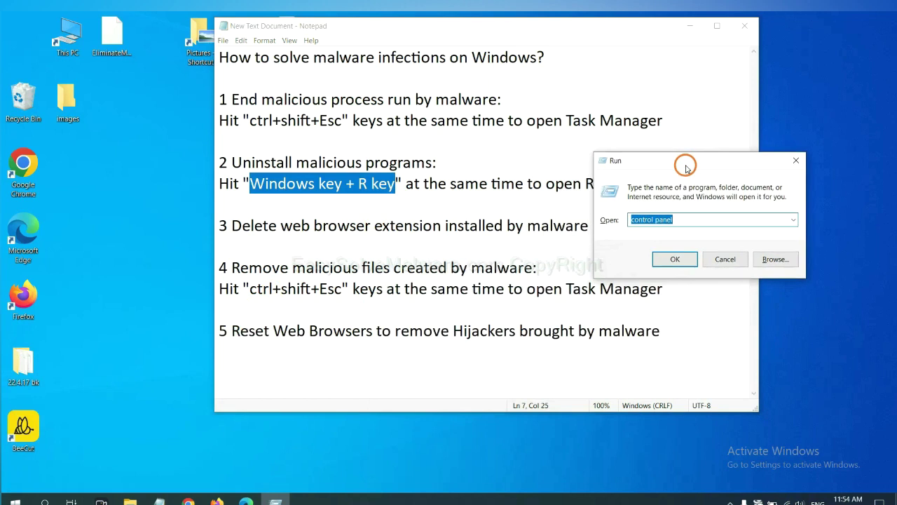
{"action": "left_click", "coordinate": [692, 220]}
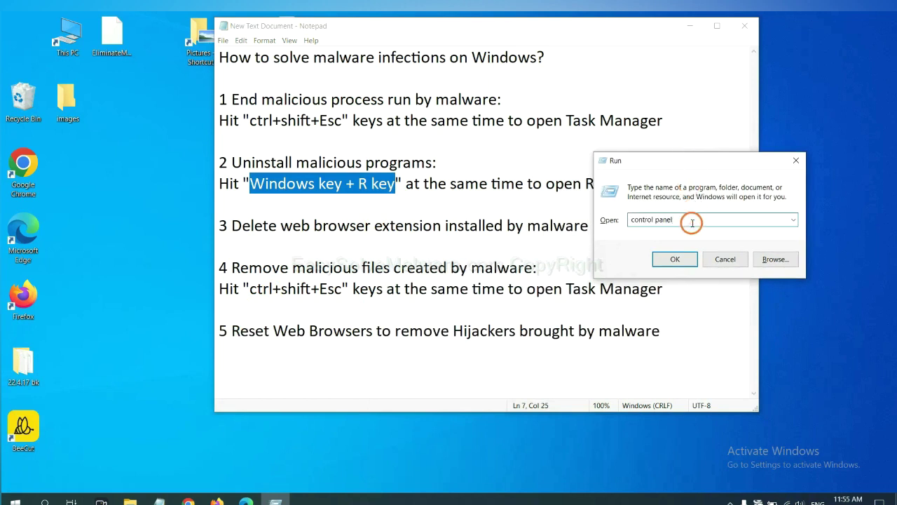
{"action": "left_click", "coordinate": [615, 220], "text": "shift"}
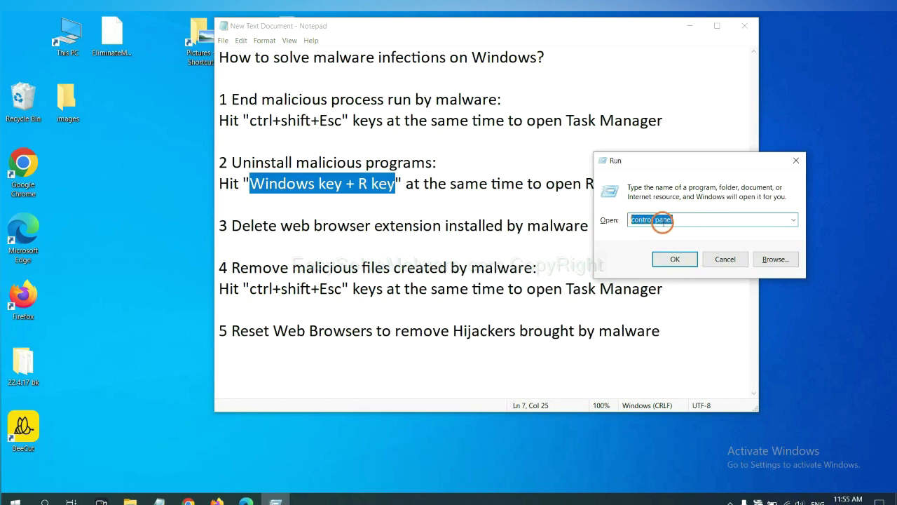
{"action": "left_click", "coordinate": [677, 261]}
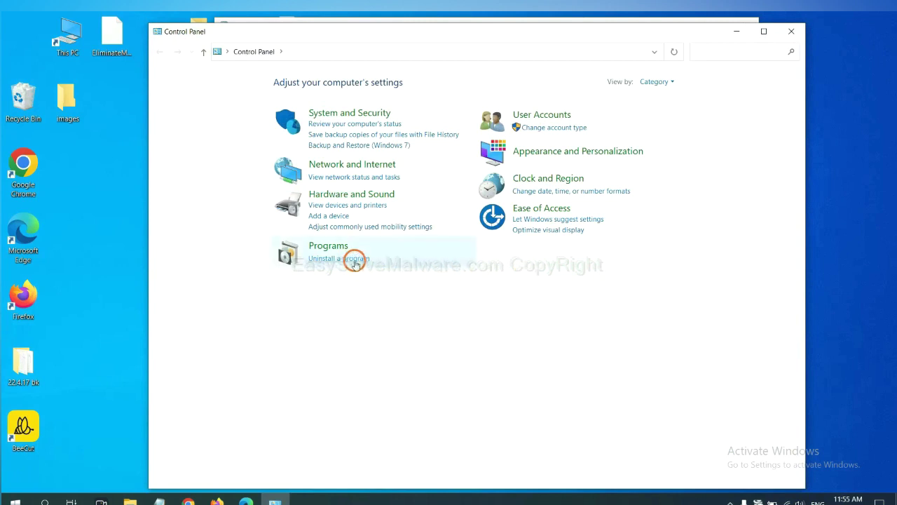
Step: Open the list of installed programs, select Xiph.Org Open Codecs 0.85.17777 as an uninstall candidate, and close the window
{"action": "left_click", "coordinate": [354, 260]}
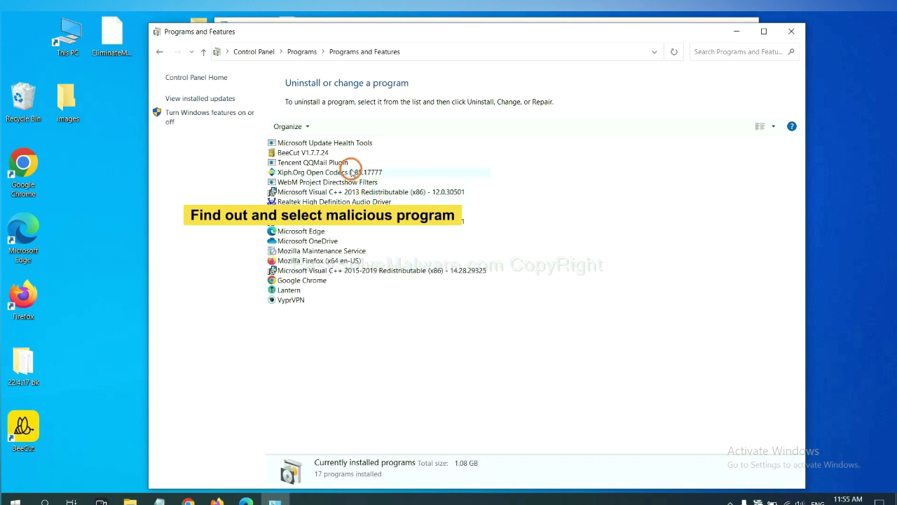
{"action": "left_click", "coordinate": [354, 172]}
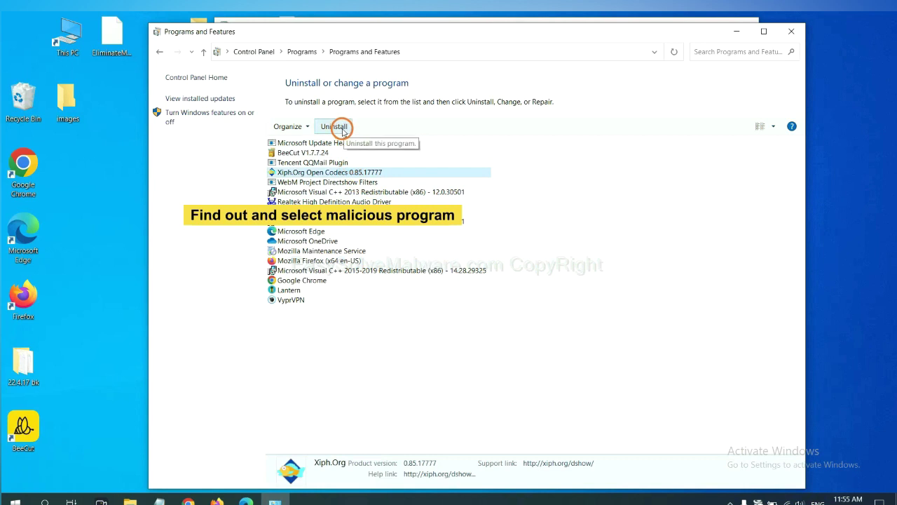
{"action": "left_click", "coordinate": [795, 32]}
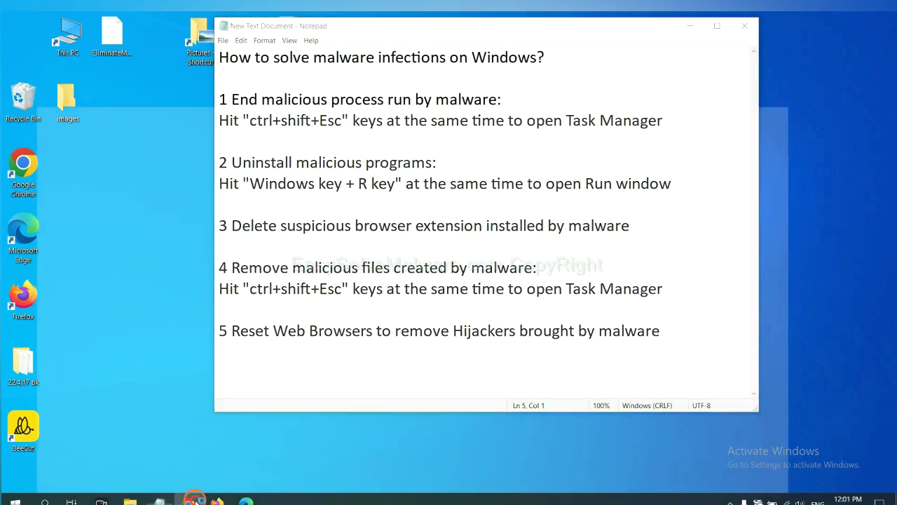
Step: Switch to Chrome and open its Extensions page to check for suspicious extensions
{"action": "left_click", "coordinate": [188, 501]}
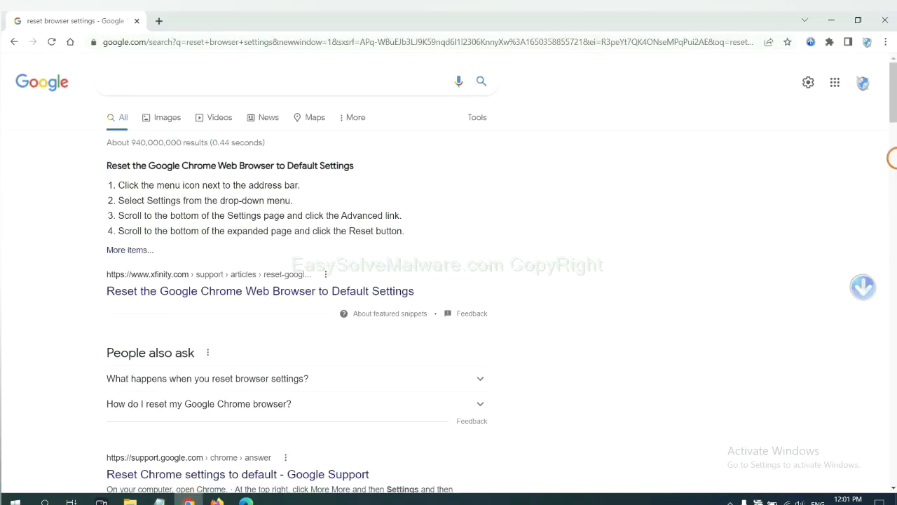
{"action": "left_click", "coordinate": [885, 42]}
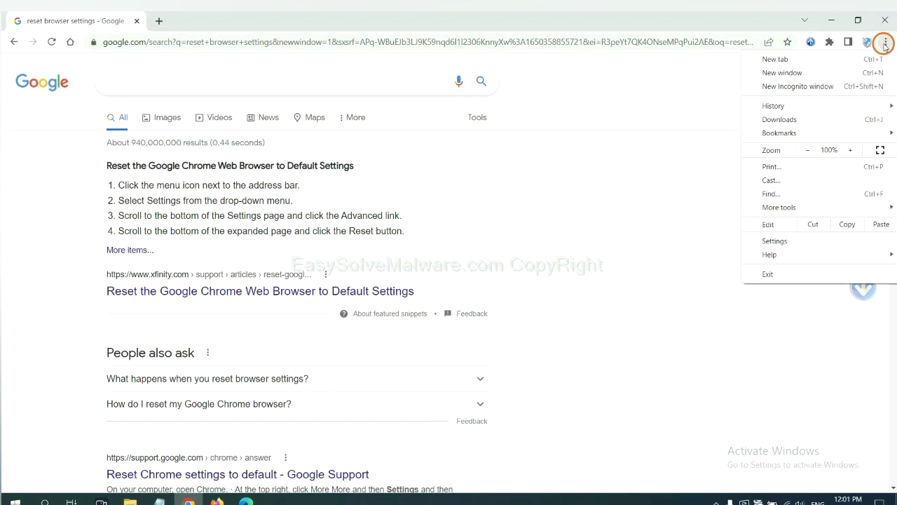
{"action": "mouse_move", "coordinate": [806, 207]}
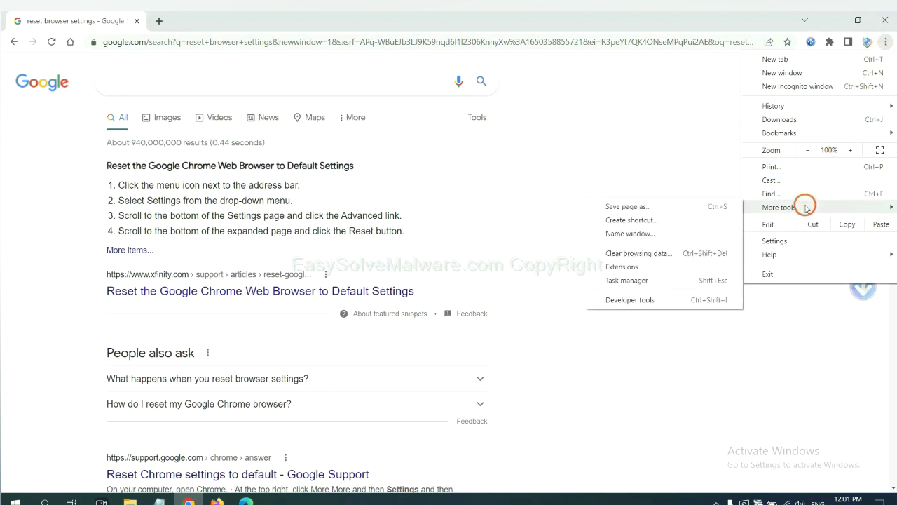
{"action": "left_click", "coordinate": [662, 265]}
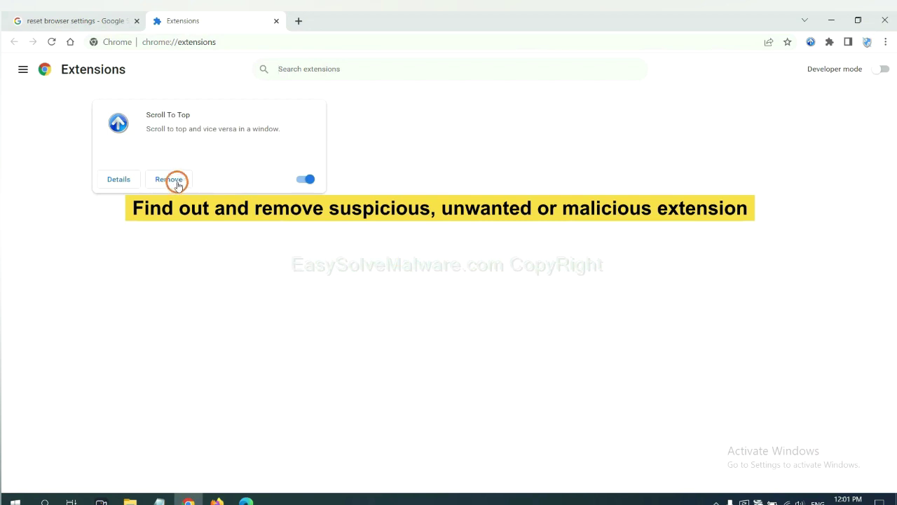
Step: Switch to Firefox, open its extension manager, and show the available actions for GIPHY for Firefox
{"action": "left_click", "coordinate": [217, 500]}
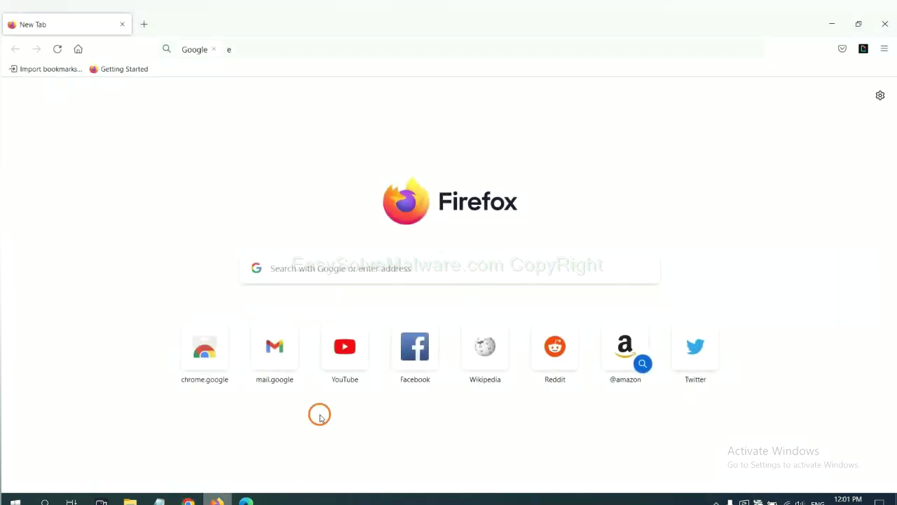
{"action": "left_click", "coordinate": [886, 49]}
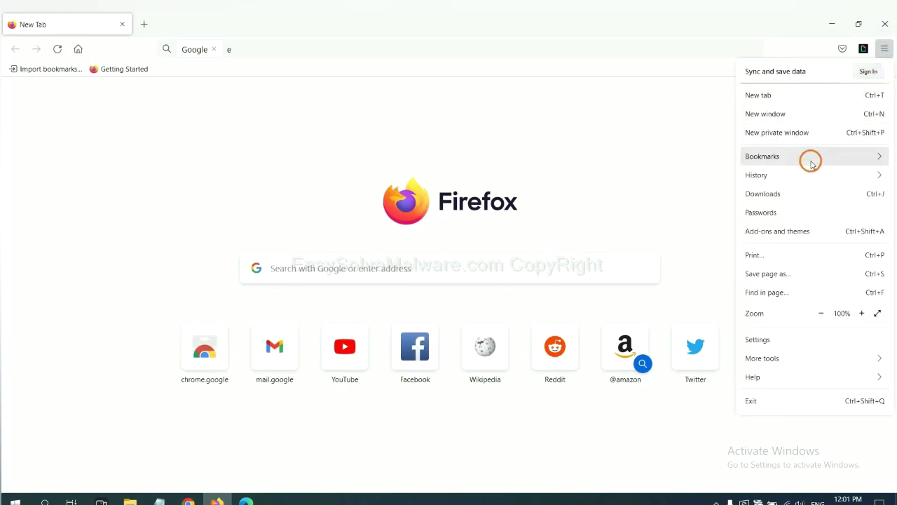
{"action": "left_click", "coordinate": [787, 235]}
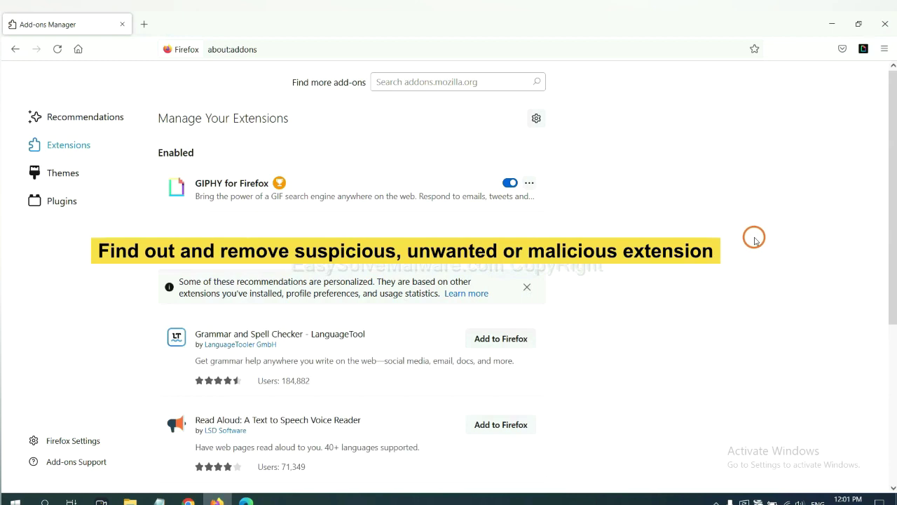
{"action": "left_click", "coordinate": [529, 184]}
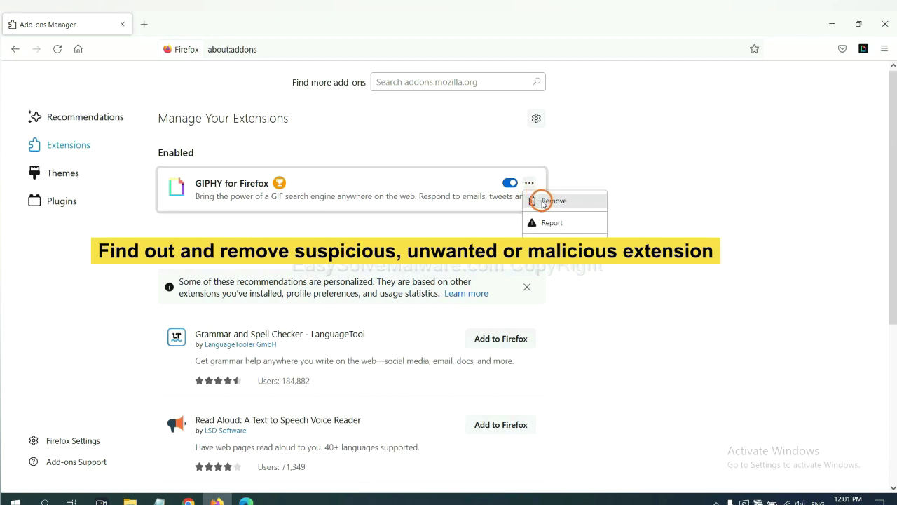
Step: Switch to Microsoft Edge, open its extension manager, remove the ArcVpn Free Fast VPN Proxy extension, and return to the desktop
{"action": "left_click", "coordinate": [245, 501]}
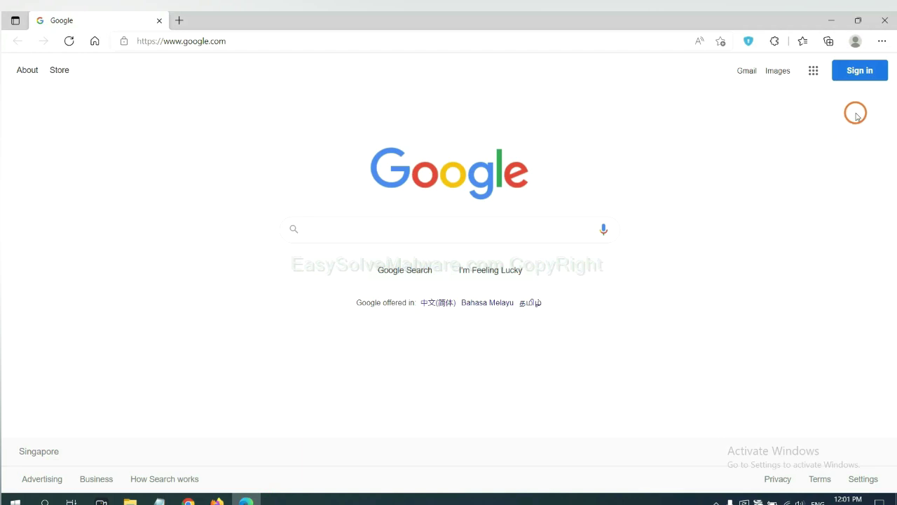
{"action": "left_click", "coordinate": [881, 42]}
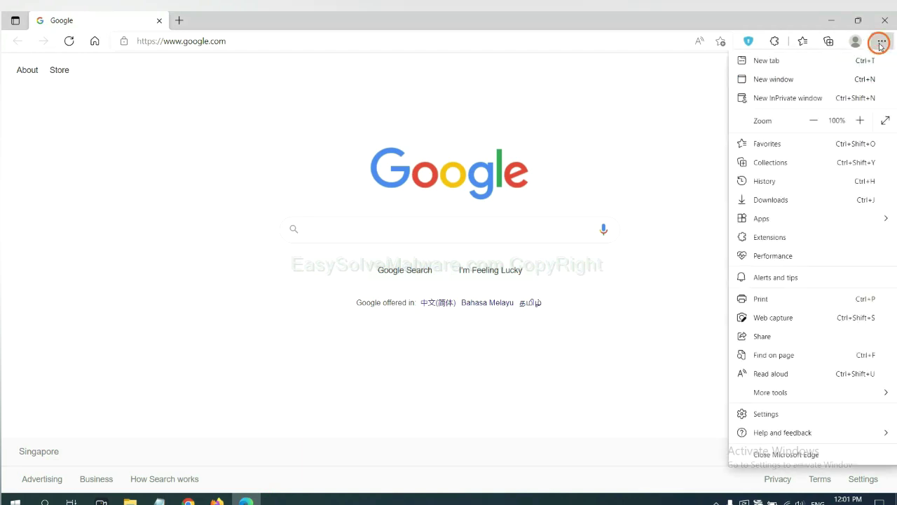
{"action": "right_click", "coordinate": [774, 239]}
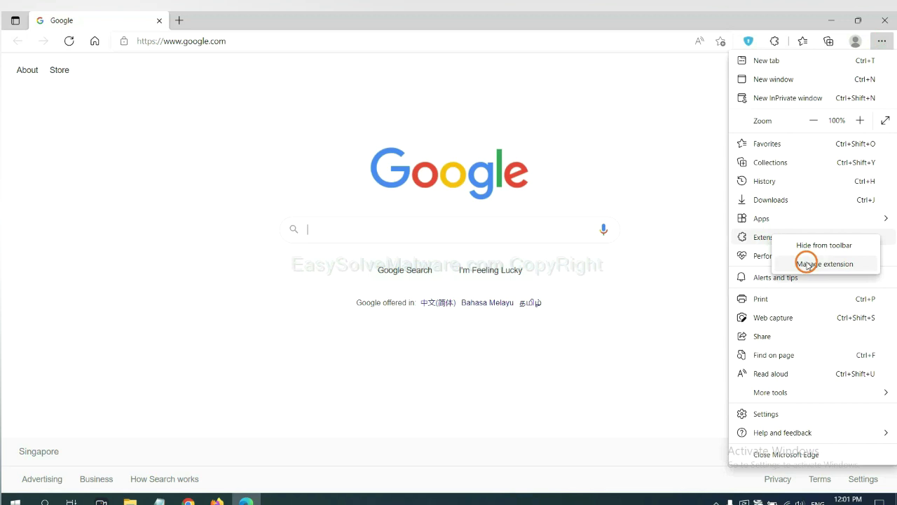
{"action": "left_click", "coordinate": [806, 264]}
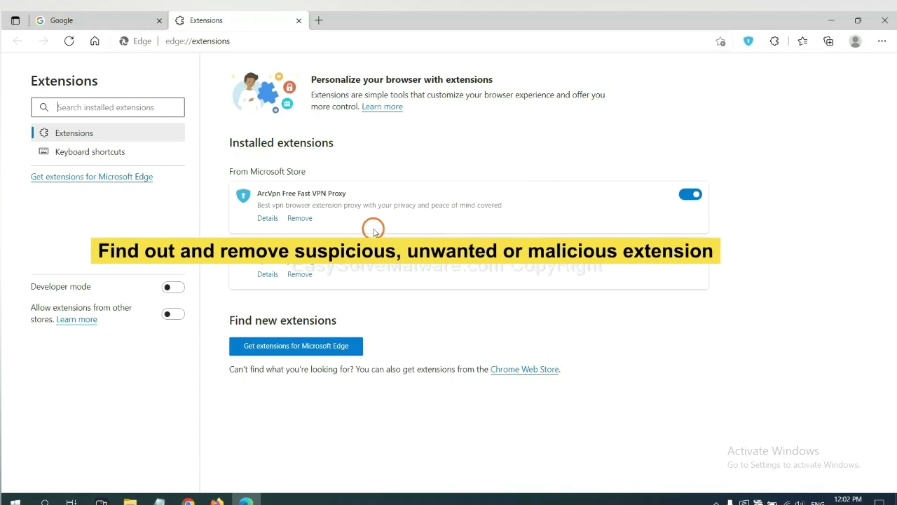
{"action": "left_click", "coordinate": [300, 218]}
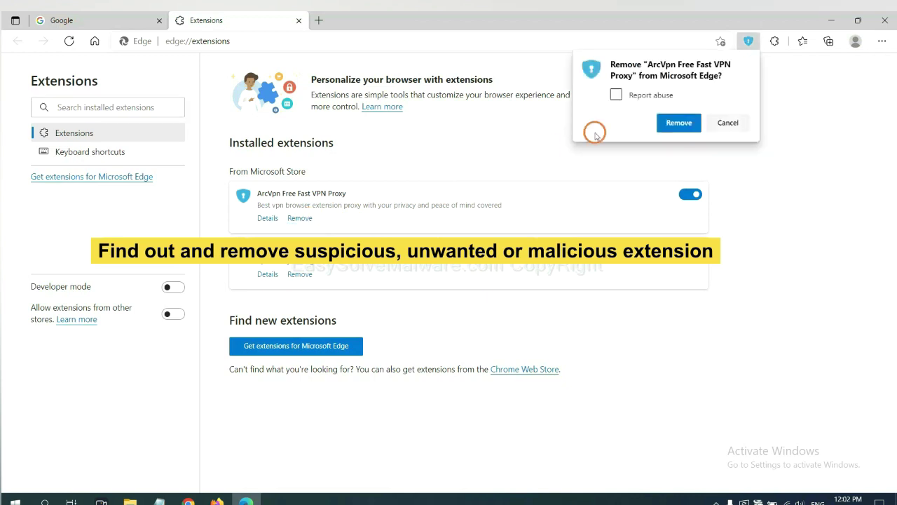
{"action": "left_click", "coordinate": [669, 123]}
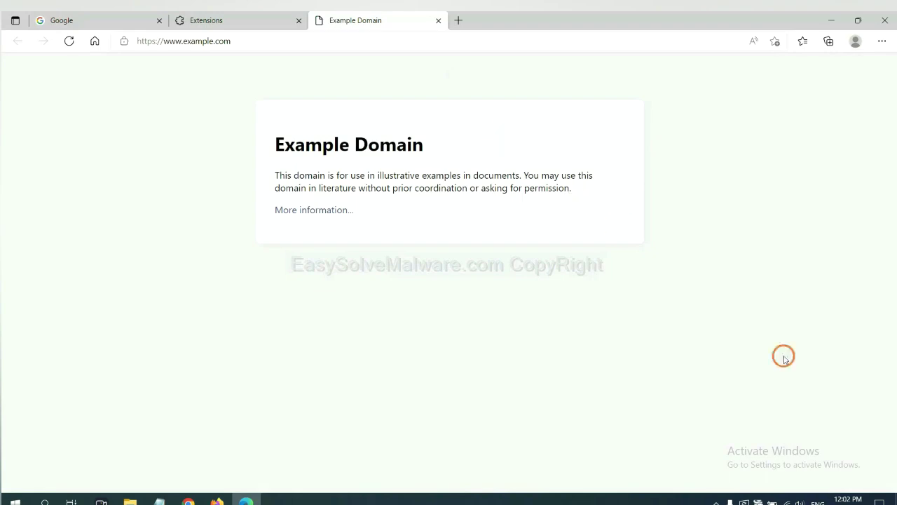
{"action": "left_click", "coordinate": [894, 501]}
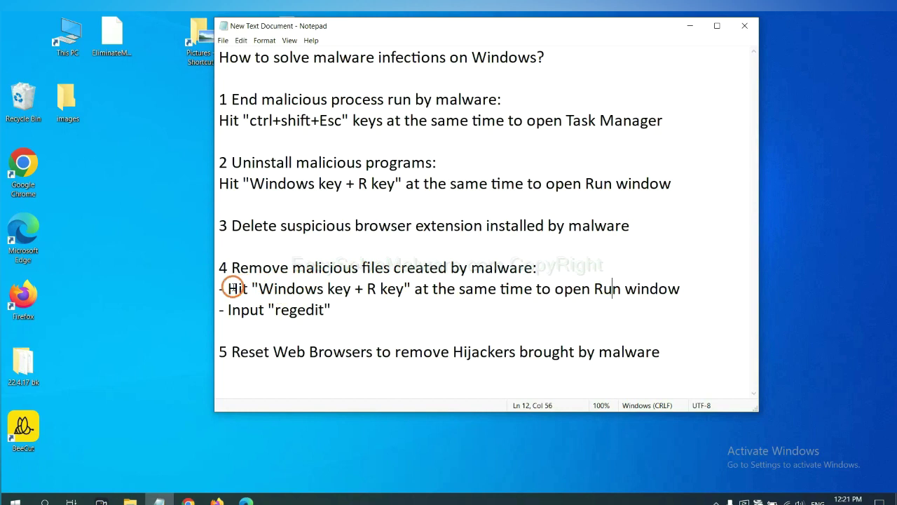
Step: Highlight the Run window shortcut under step 4 of the Notepad instructions and launch Registry Editor with the Run command "regedit"
{"action": "left_click_drag", "start_coordinate": [233, 288], "coordinate": [511, 301]}
{"action": "left_click", "coordinate": [516, 294]}
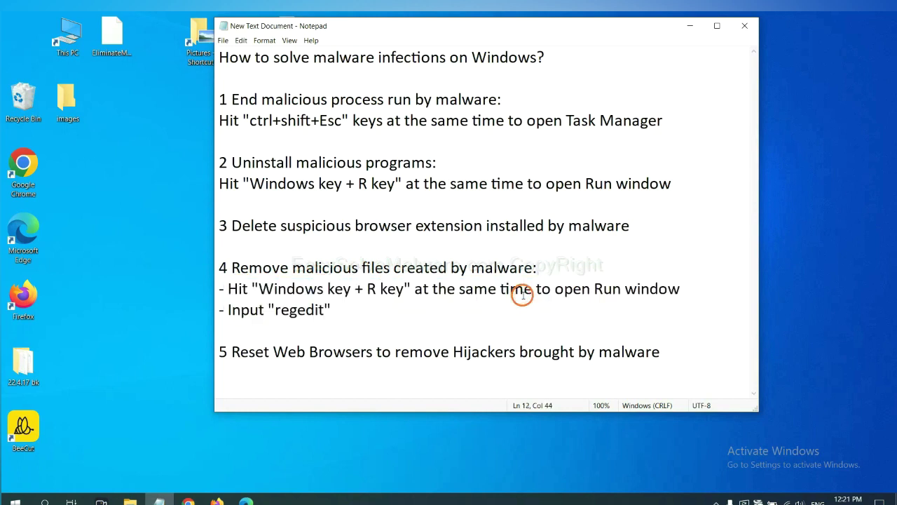
{"action": "key", "text": "super+r"}
{"action": "left_click_drag", "start_coordinate": [165, 369], "coordinate": [661, 195]}
{"action": "left_click", "coordinate": [661, 254]}
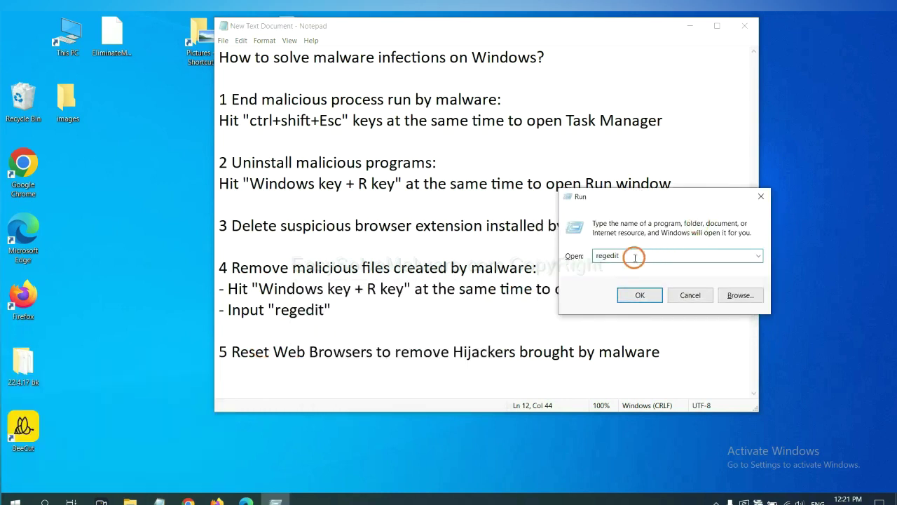
{"action": "left_click", "coordinate": [640, 295]}
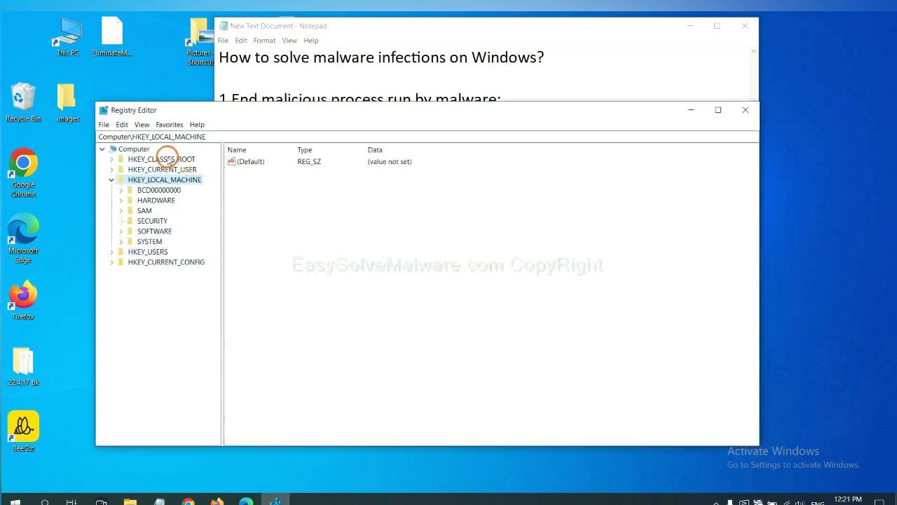
Step: Search the registry for "beecut" and show the available actions for the FEATURE_BROWSER_EMULATION key
{"action": "left_click", "coordinate": [124, 125]}
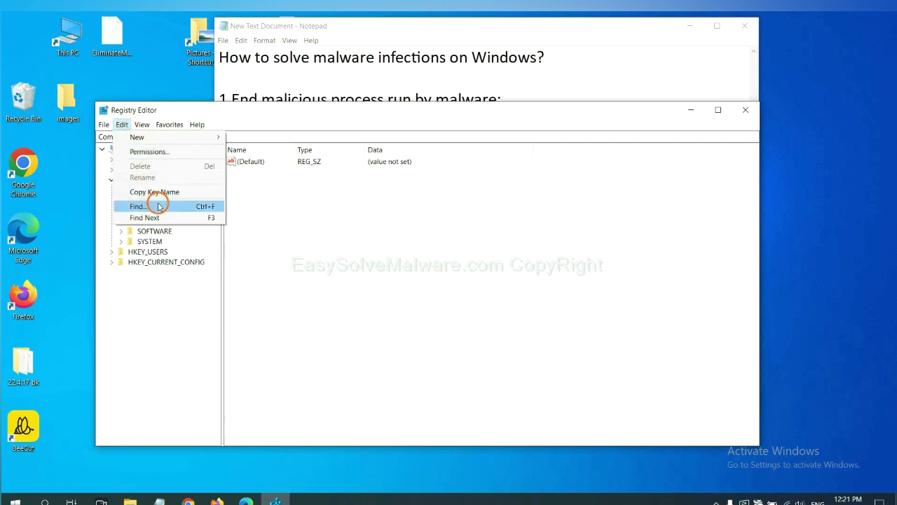
{"action": "left_click", "coordinate": [160, 207]}
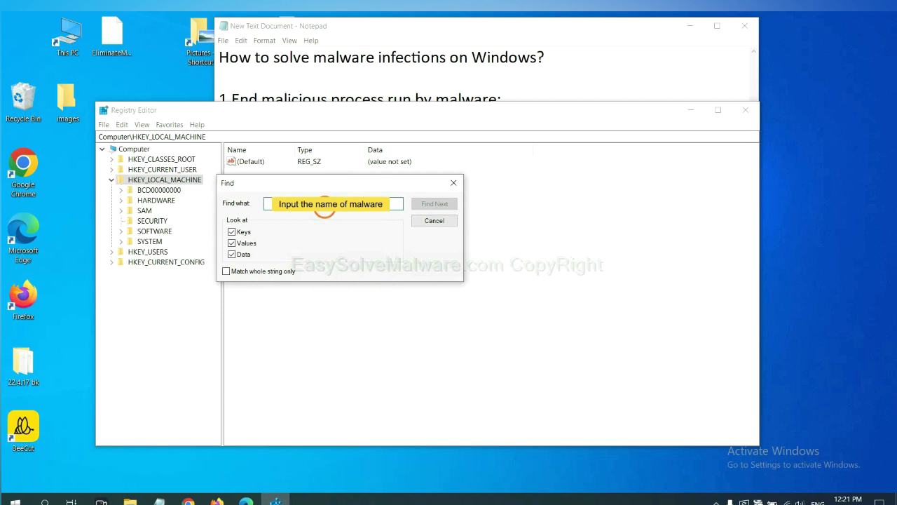
{"action": "type", "text": "beecut"}
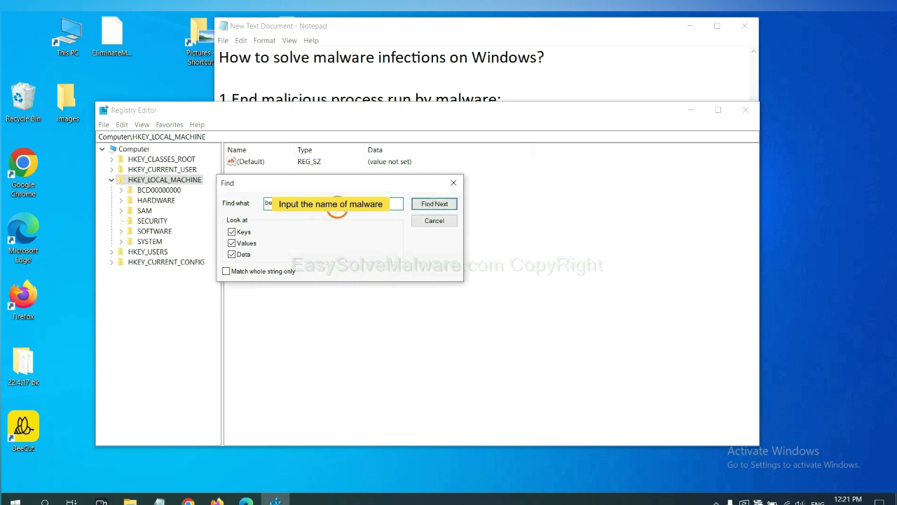
{"action": "left_click", "coordinate": [434, 204]}
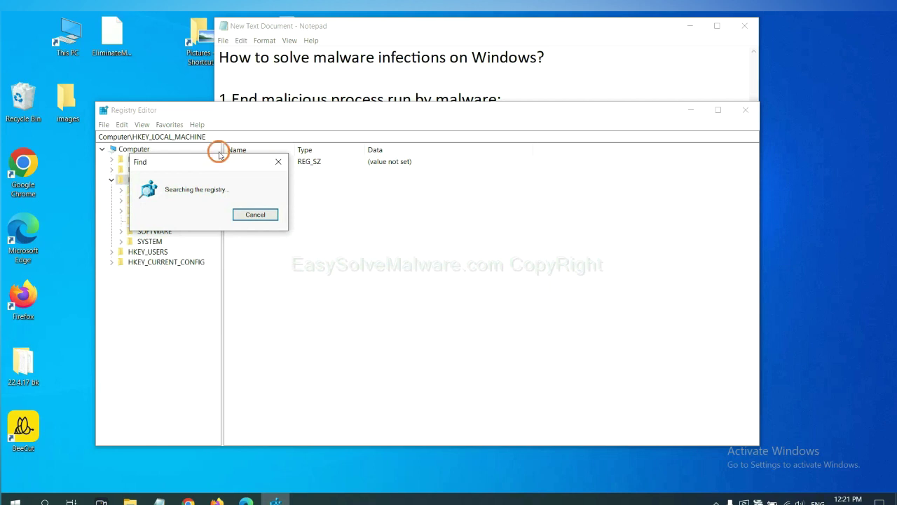
{"action": "left_click_drag", "start_coordinate": [237, 155], "coordinate": [378, 155]}
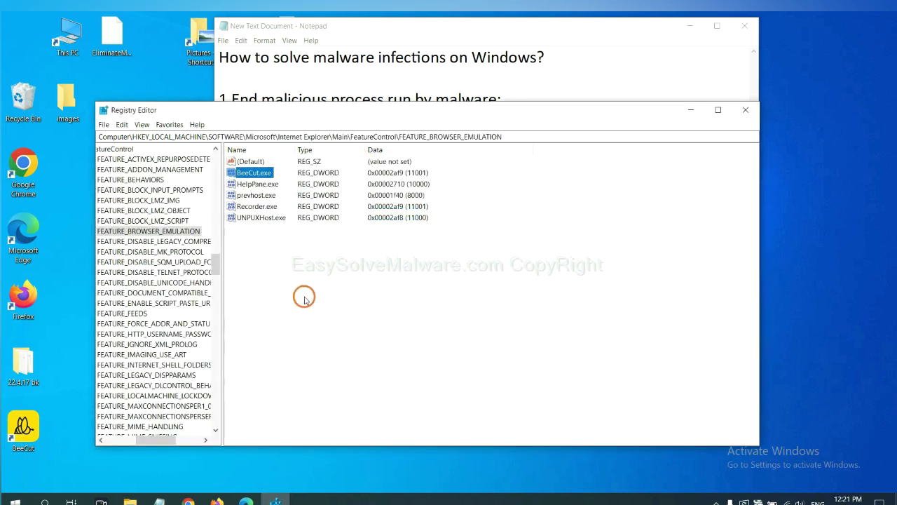
{"action": "left_click_drag", "start_coordinate": [153, 441], "coordinate": [143, 439]}
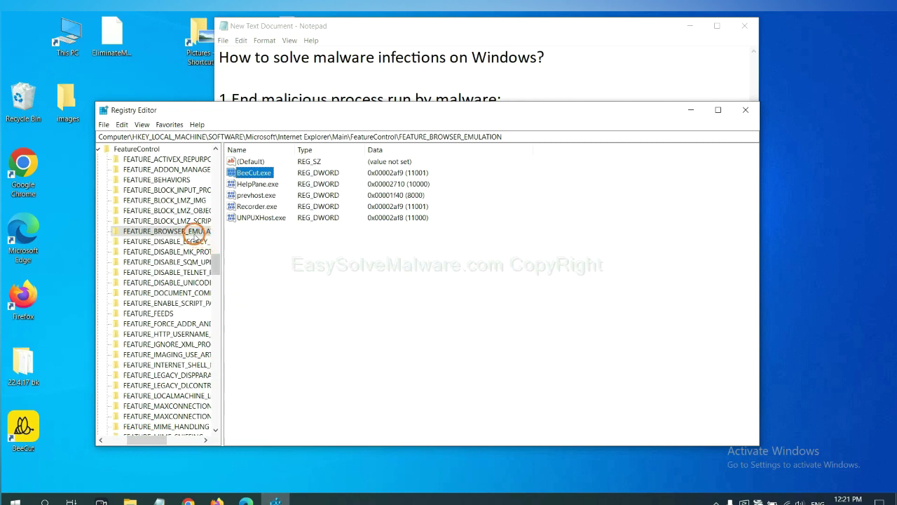
{"action": "right_click", "coordinate": [184, 231]}
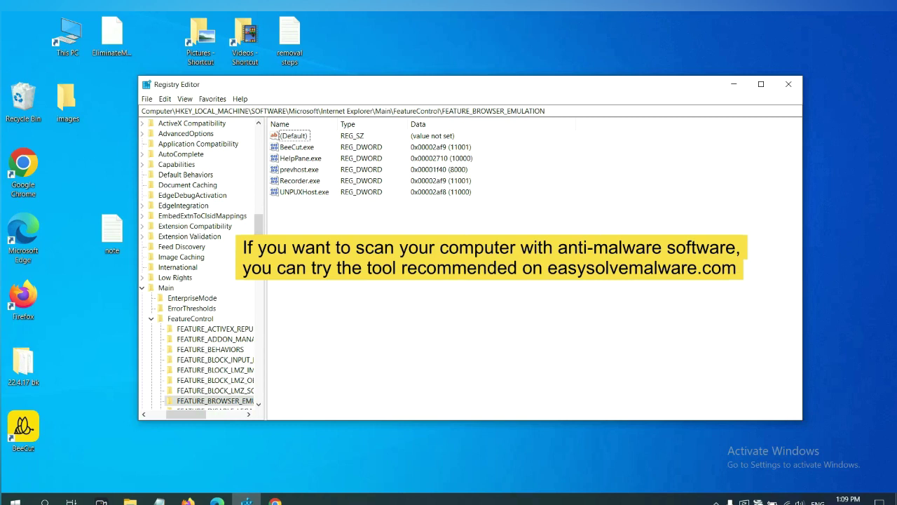
Step: Switch to Chrome and look over the easysolvemalware.com page for the removal guide and the SpyHunter for Windows download
{"action": "left_click", "coordinate": [275, 500]}
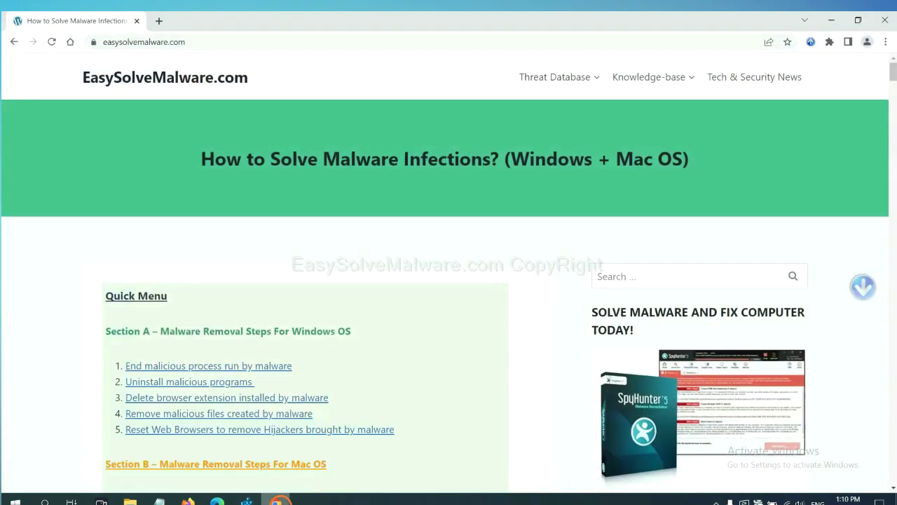
{"action": "scroll", "coordinate": [652, 324], "scroll_direction": "down", "scroll_amount": 1}
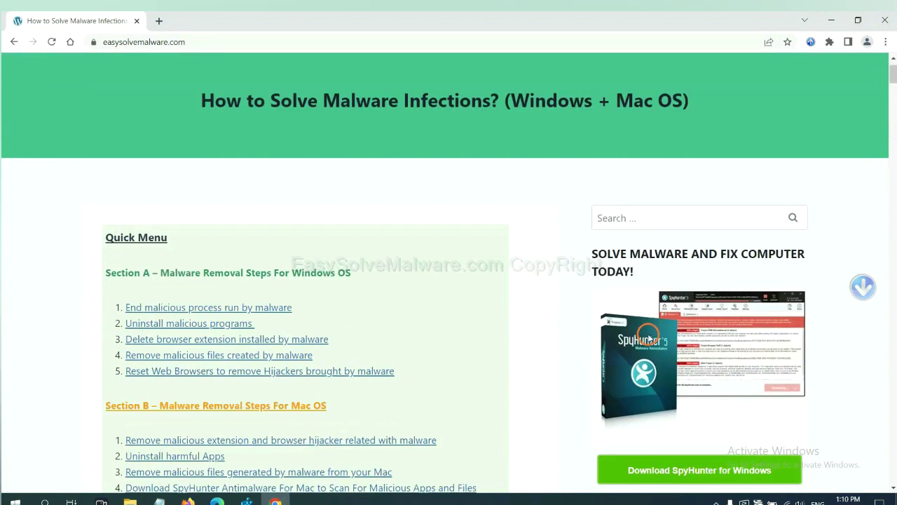
{"action": "scroll", "coordinate": [649, 330], "scroll_direction": "up", "scroll_amount": 1}
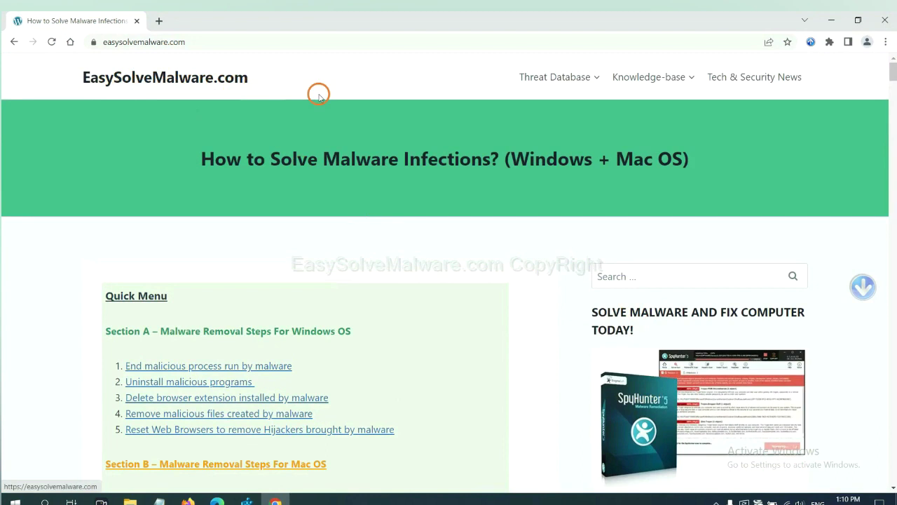
{"action": "scroll", "coordinate": [743, 357], "scroll_direction": "down", "scroll_amount": 3}
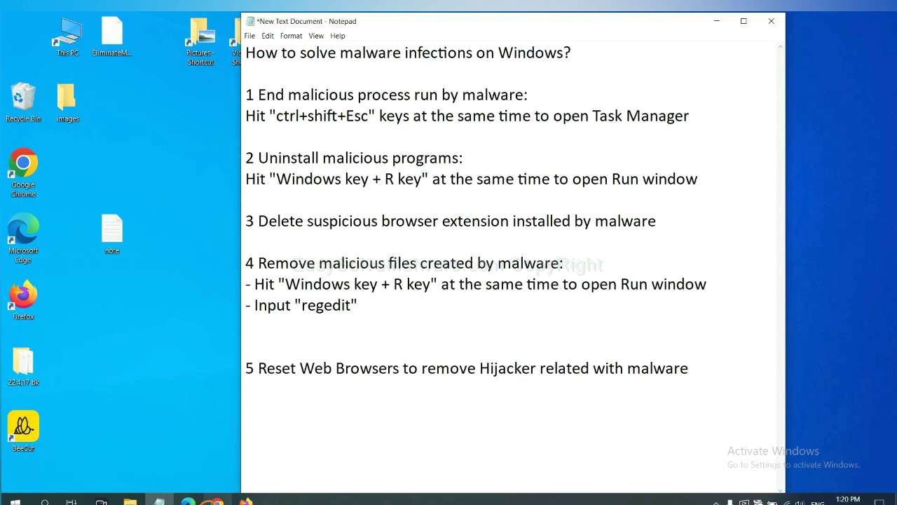
Step: In Chrome, search the settings for "reset" and open the prompt to restore settings to their original defaults
{"action": "left_click", "coordinate": [216, 501]}
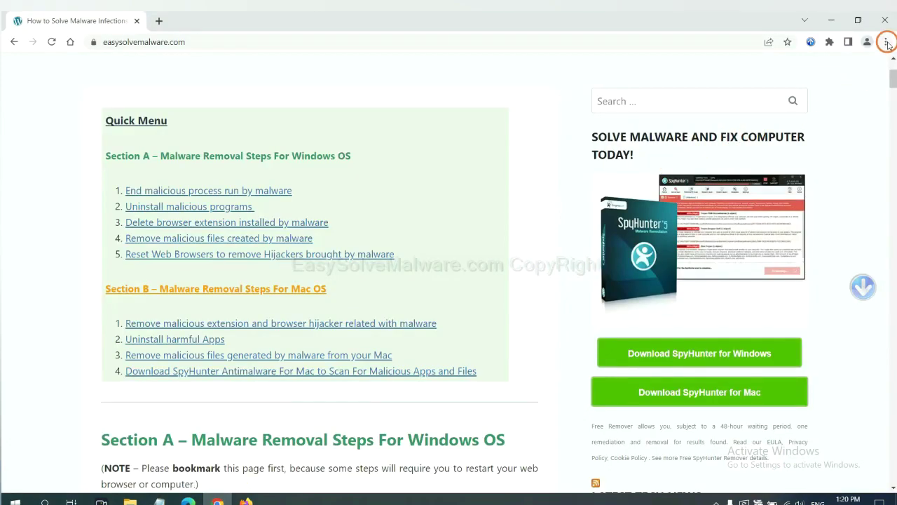
{"action": "left_click", "coordinate": [887, 42]}
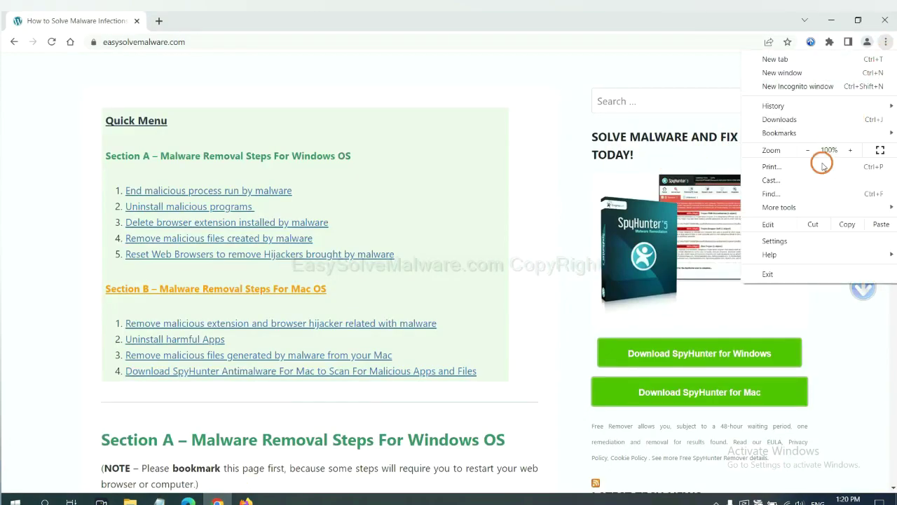
{"action": "left_click", "coordinate": [785, 239]}
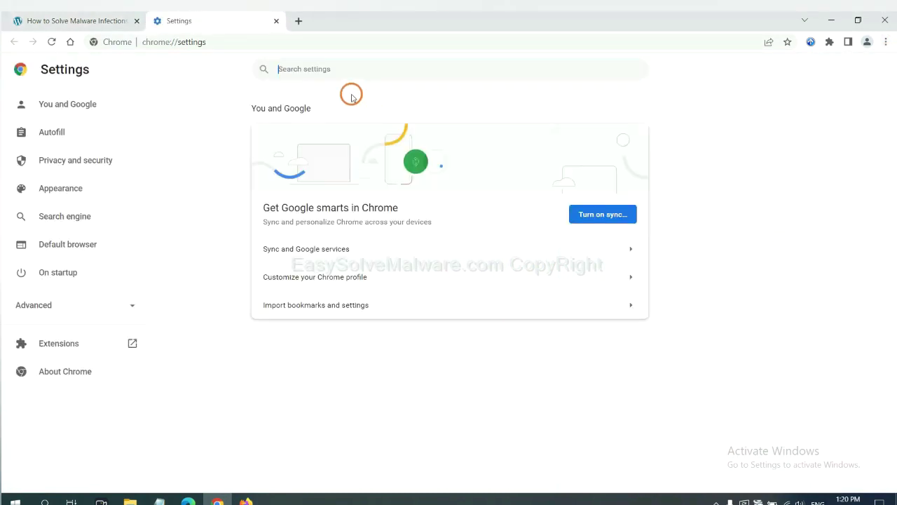
{"action": "left_click", "coordinate": [350, 76]}
{"action": "type", "text": "reset"}
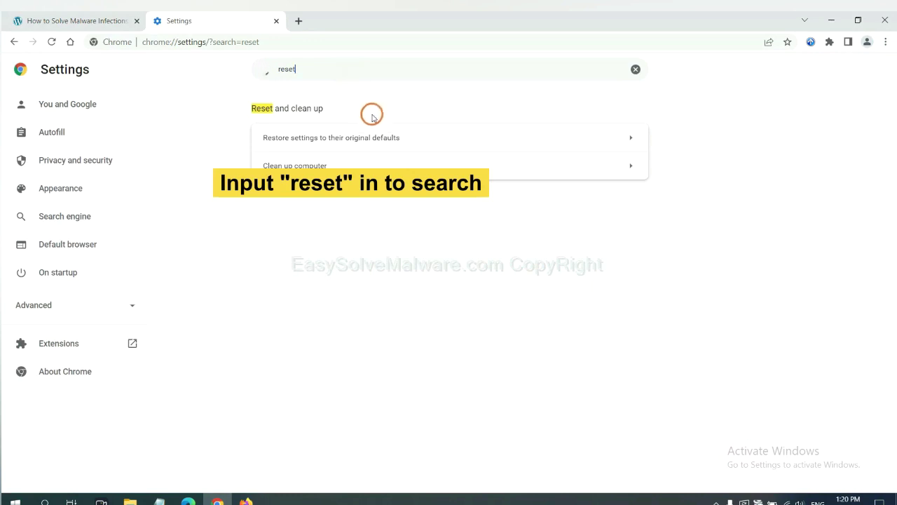
{"action": "left_click", "coordinate": [384, 136]}
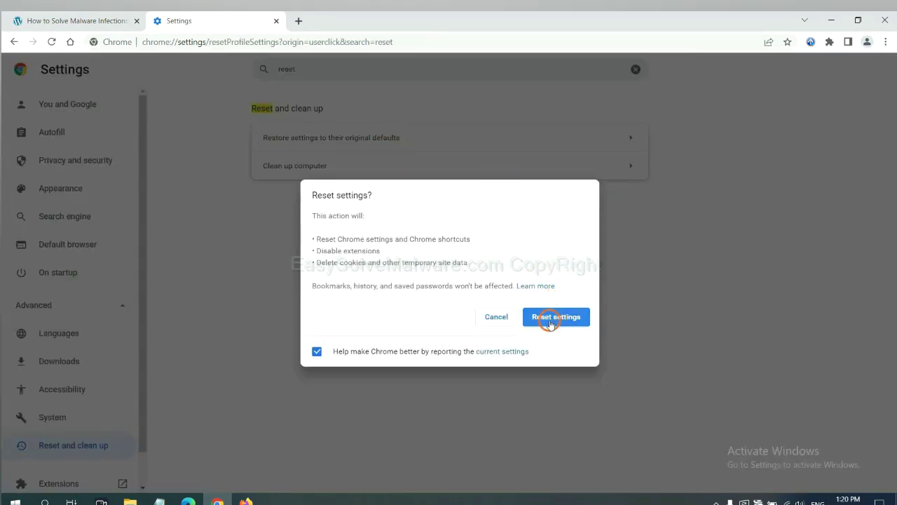
Step: Switch to Firefox, open its Troubleshooting Information page, and start the refresh of Firefox to its default settings
{"action": "left_click", "coordinate": [245, 499]}
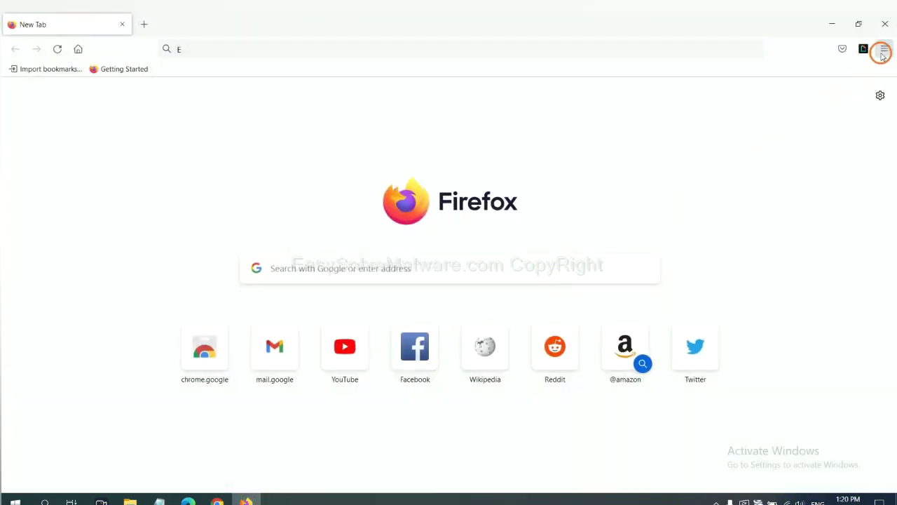
{"action": "left_click", "coordinate": [885, 50]}
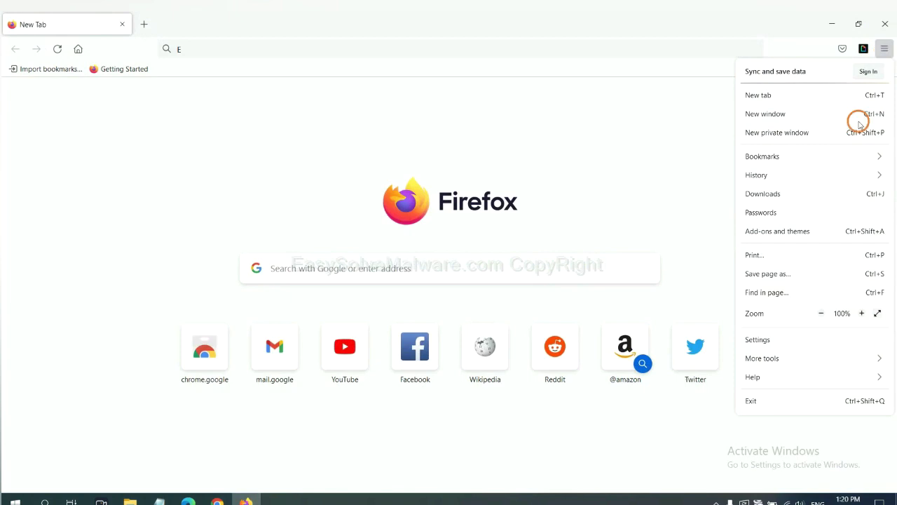
{"action": "left_click", "coordinate": [773, 374]}
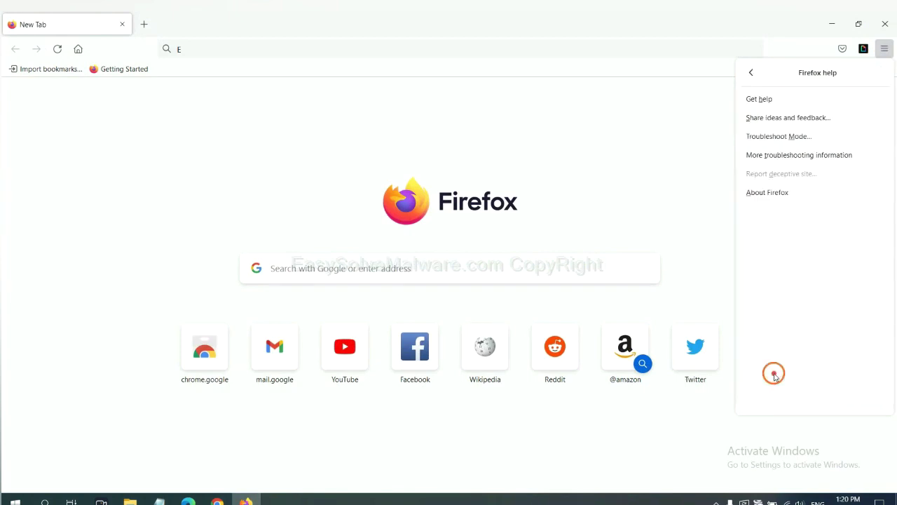
{"action": "left_click", "coordinate": [790, 155]}
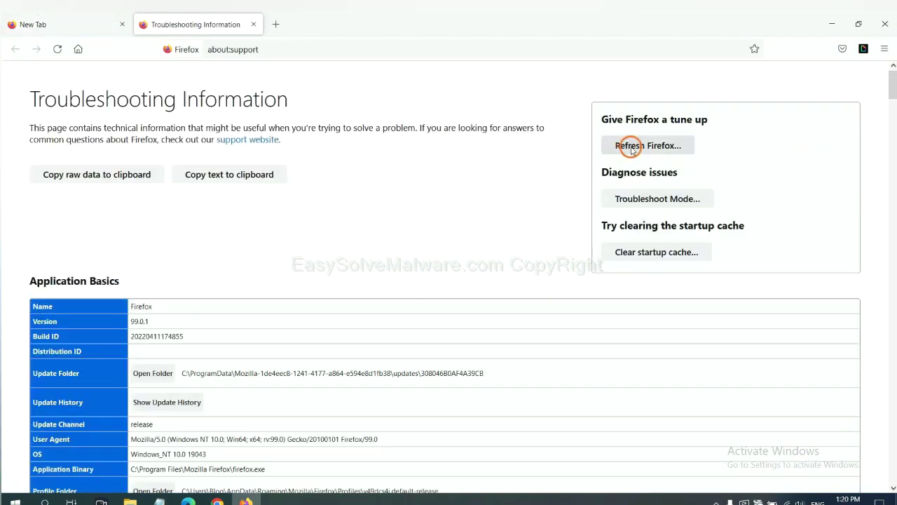
{"action": "left_click", "coordinate": [631, 147]}
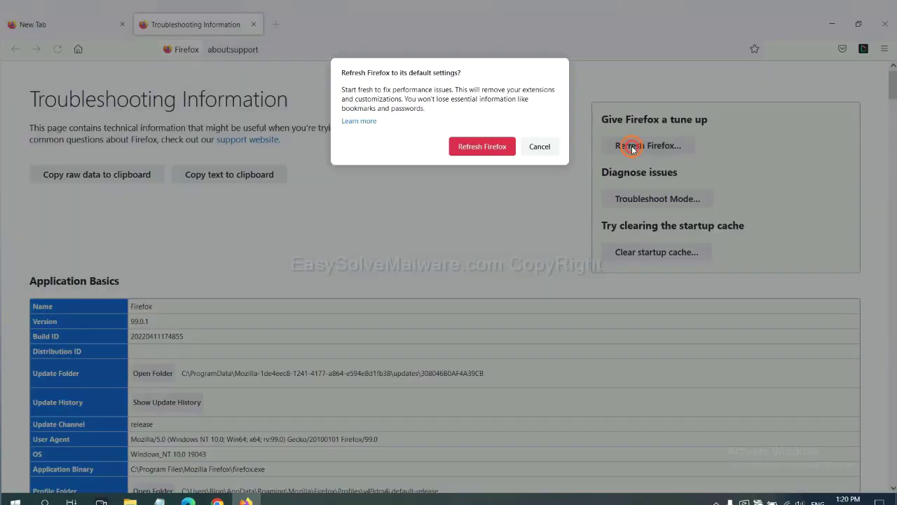
{"action": "left_click", "coordinate": [489, 151]}
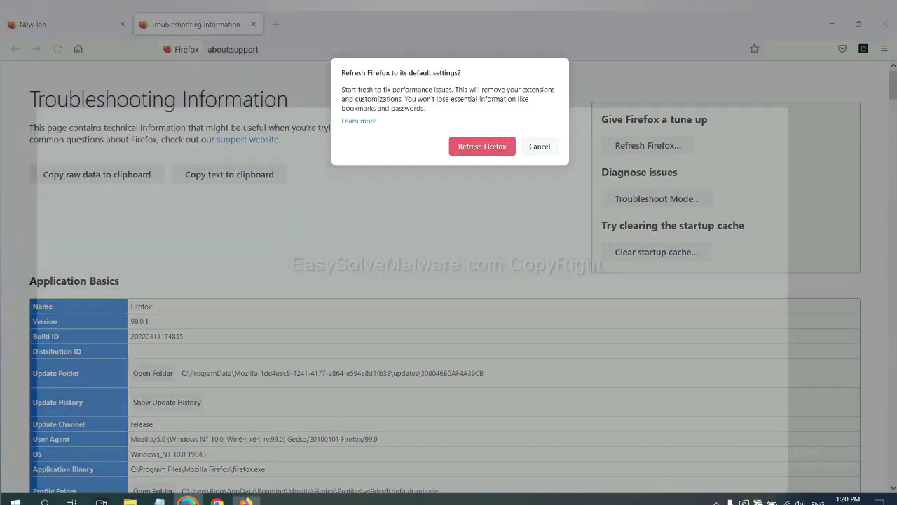
Step: Switch to Microsoft Edge, search its settings for "reset", and open the prompt to restore settings to their default values
{"action": "left_click", "coordinate": [187, 500]}
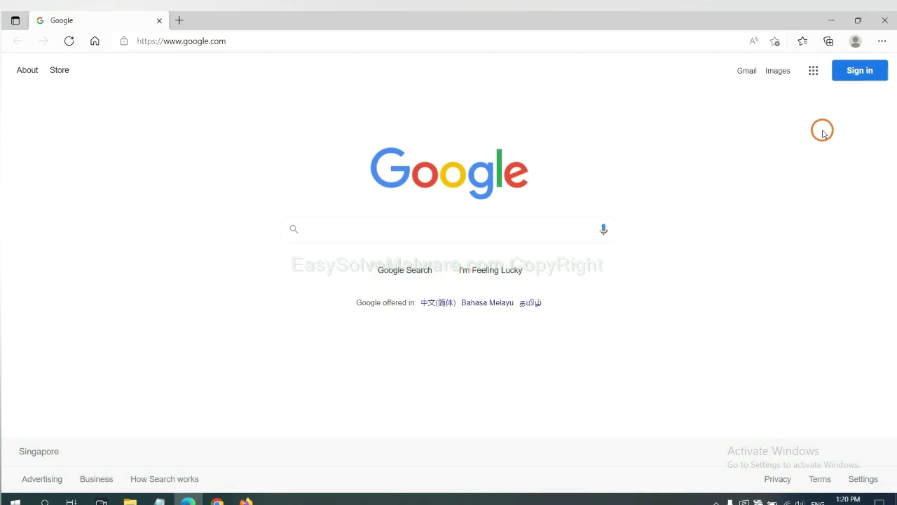
{"action": "left_click", "coordinate": [882, 40]}
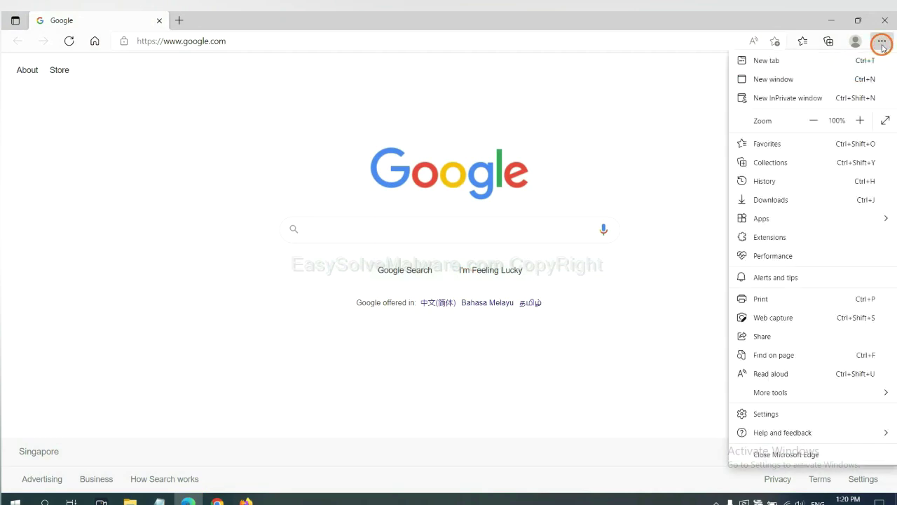
{"action": "left_click", "coordinate": [767, 414]}
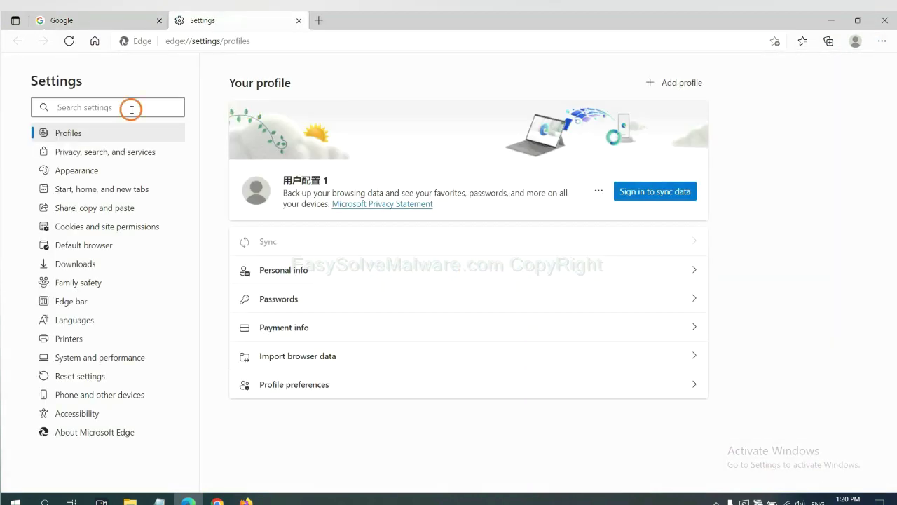
{"action": "type", "text": "re"}
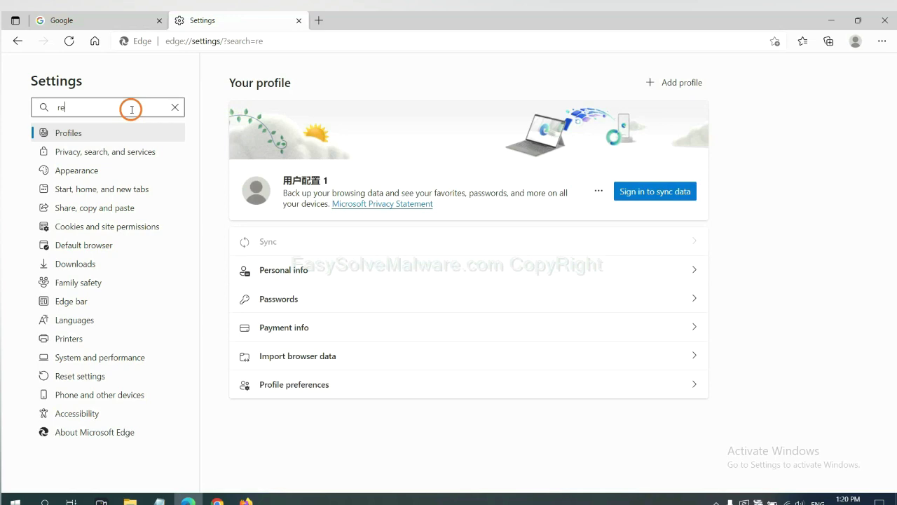
{"action": "type", "text": "set"}
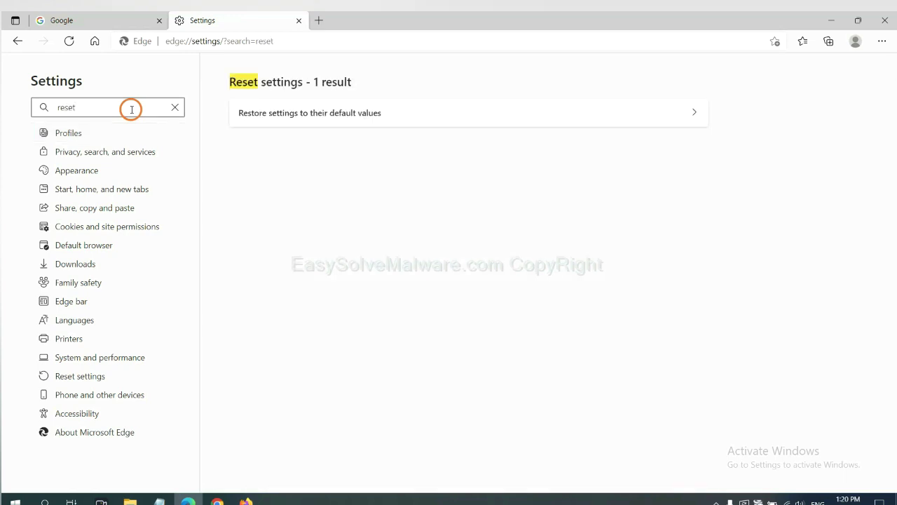
{"action": "left_click", "coordinate": [316, 113]}
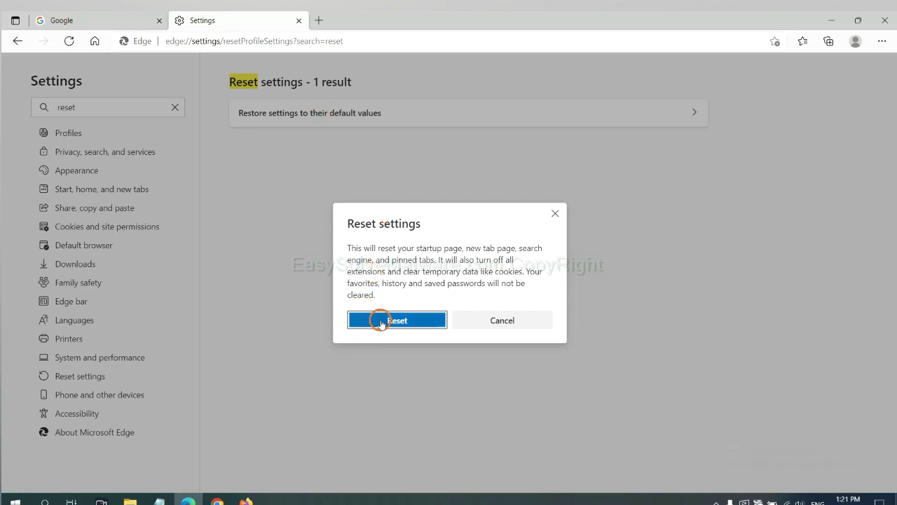